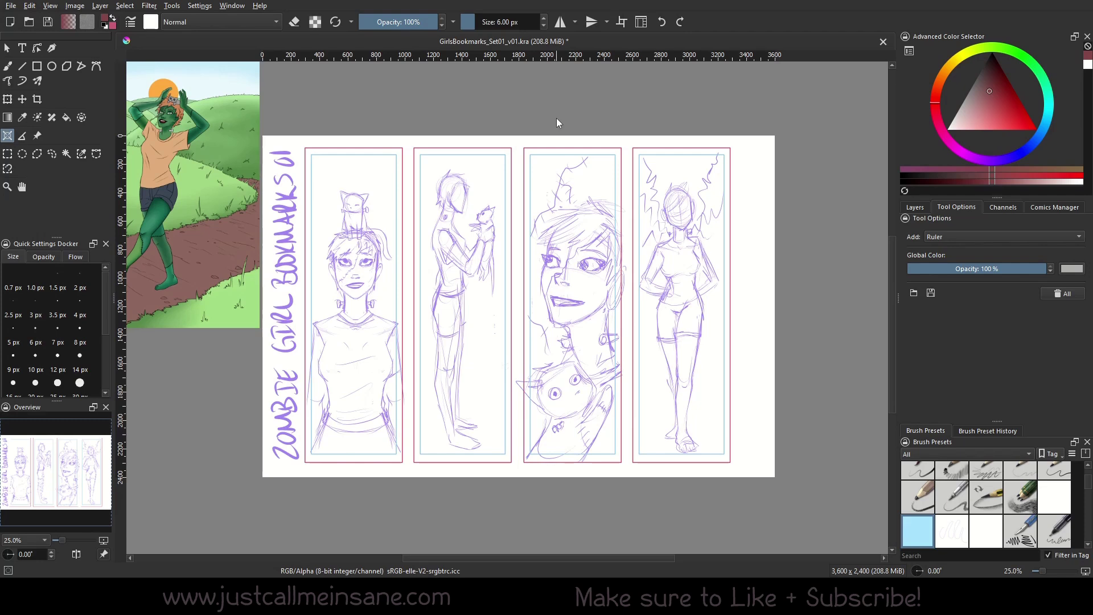
Inspect the document's guide options and the guide line colour choices, leaving the colour as it is.
{"action": "left_click_drag", "start_coordinate": [374, 98], "coordinate": [360, 111]}
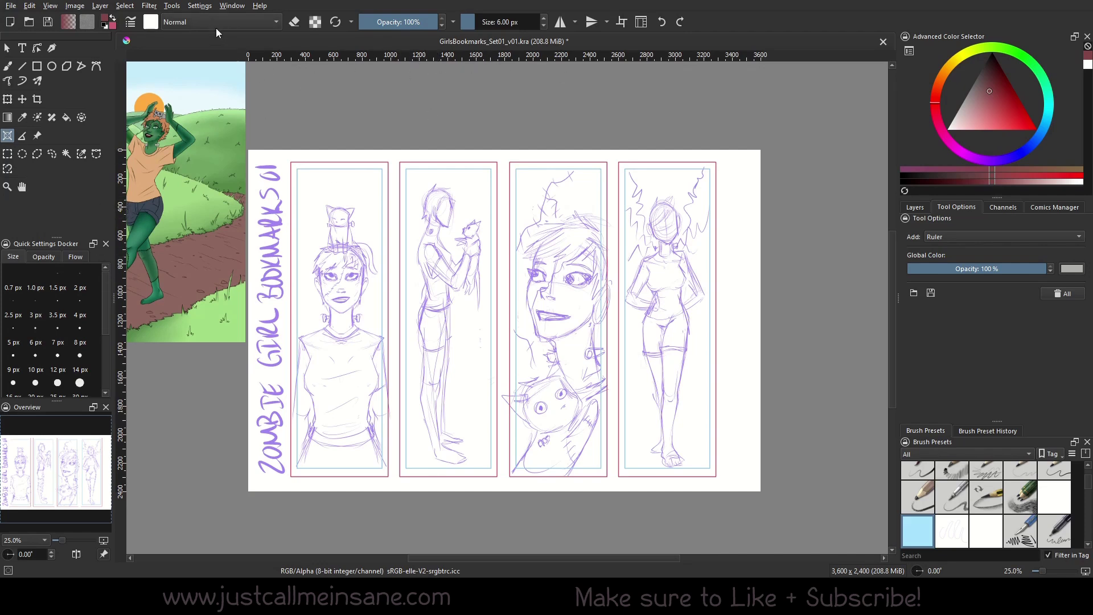
{"action": "left_click", "coordinate": [197, 8]}
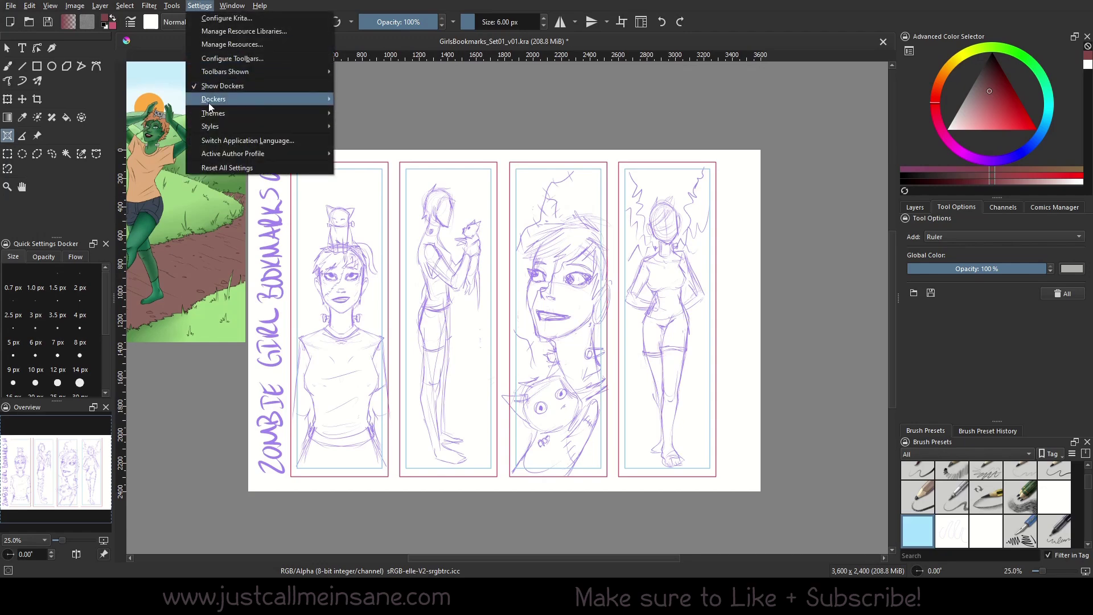
{"action": "mouse_move", "coordinate": [210, 100]}
{"action": "left_click", "coordinate": [398, 256]}
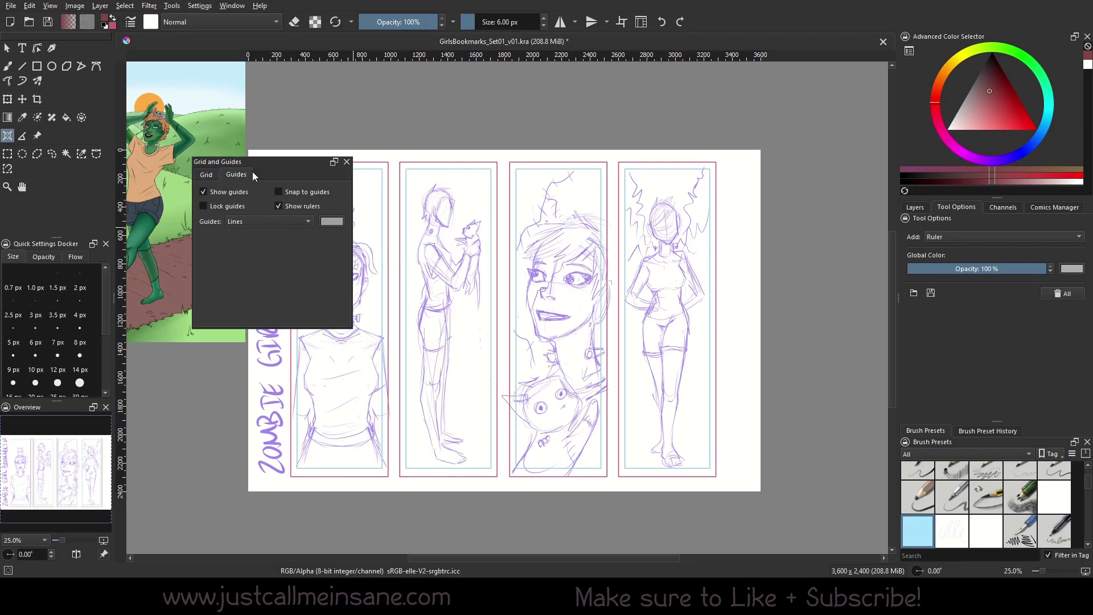
{"action": "left_click", "coordinate": [292, 204]}
{"action": "left_click", "coordinate": [292, 207]}
{"action": "left_click", "coordinate": [328, 222]}
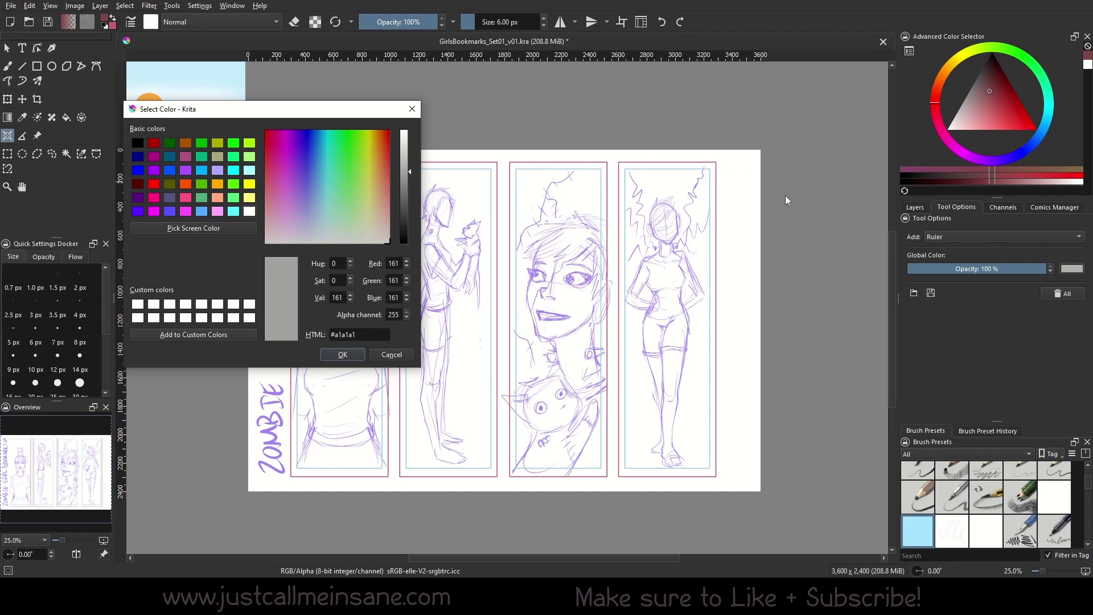
{"action": "left_click_drag", "start_coordinate": [269, 108], "coordinate": [518, 167]}
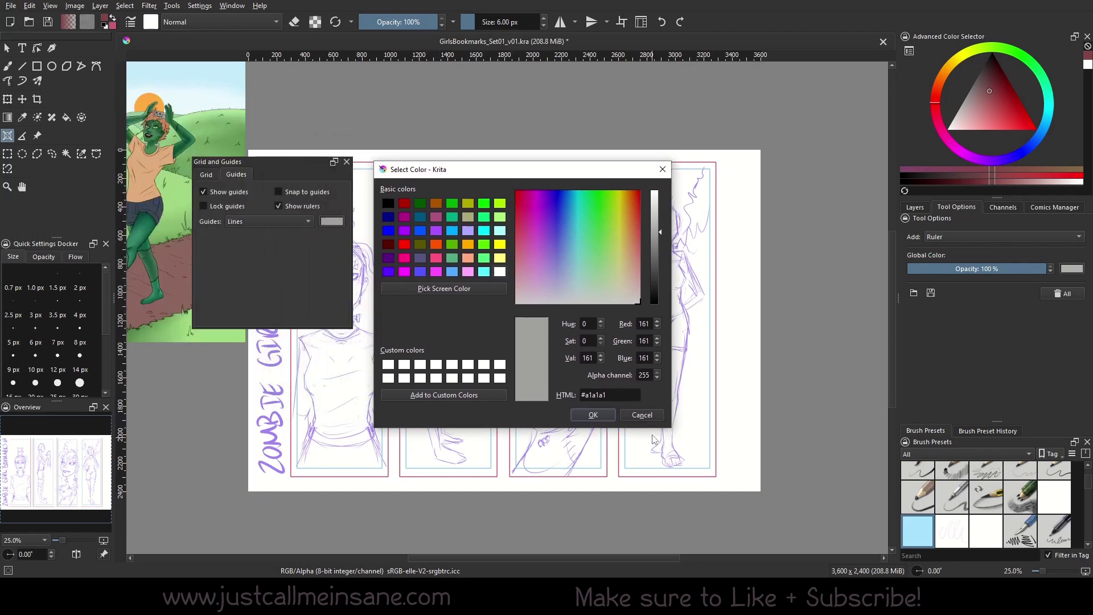
{"action": "left_click", "coordinate": [646, 419]}
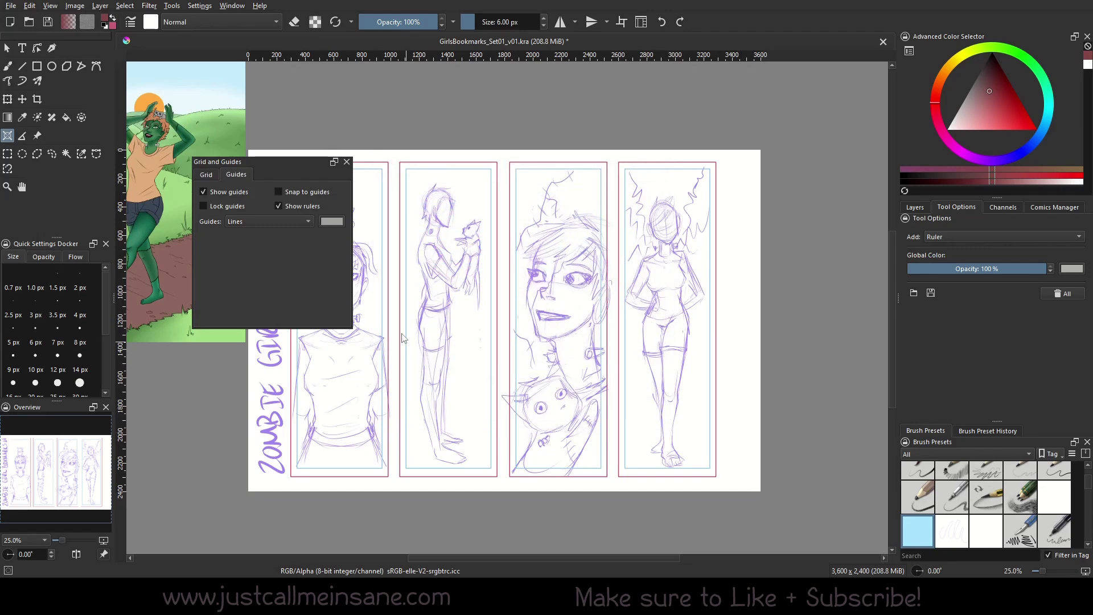
{"action": "left_click", "coordinate": [347, 162]}
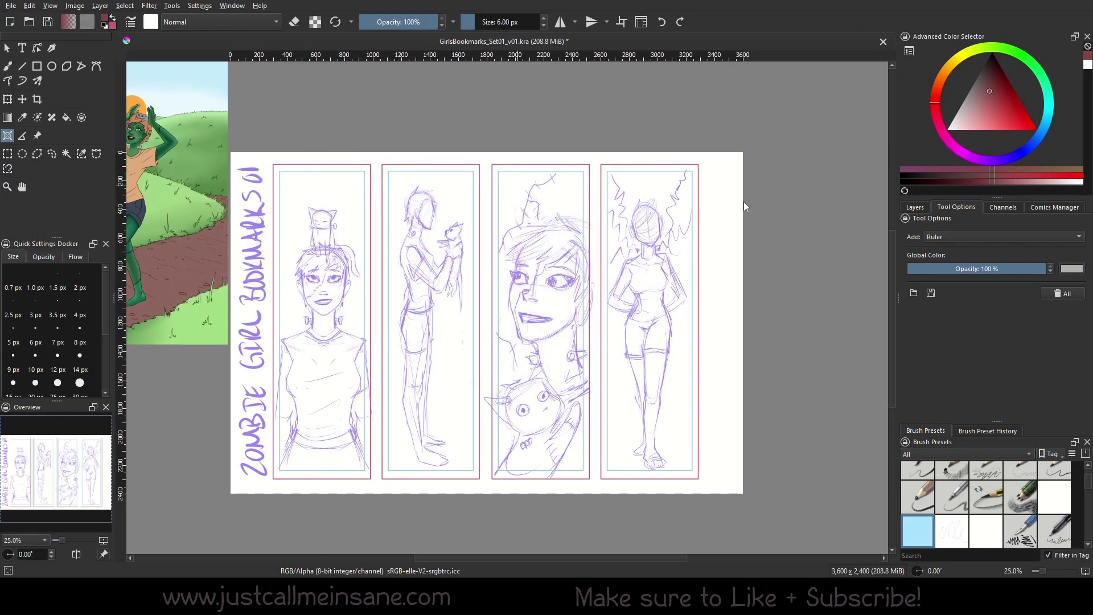
Draw a horizontal Ruler assistant across the top margin of the canvas, above the four bookmark frames.
{"action": "left_click", "coordinate": [998, 236]}
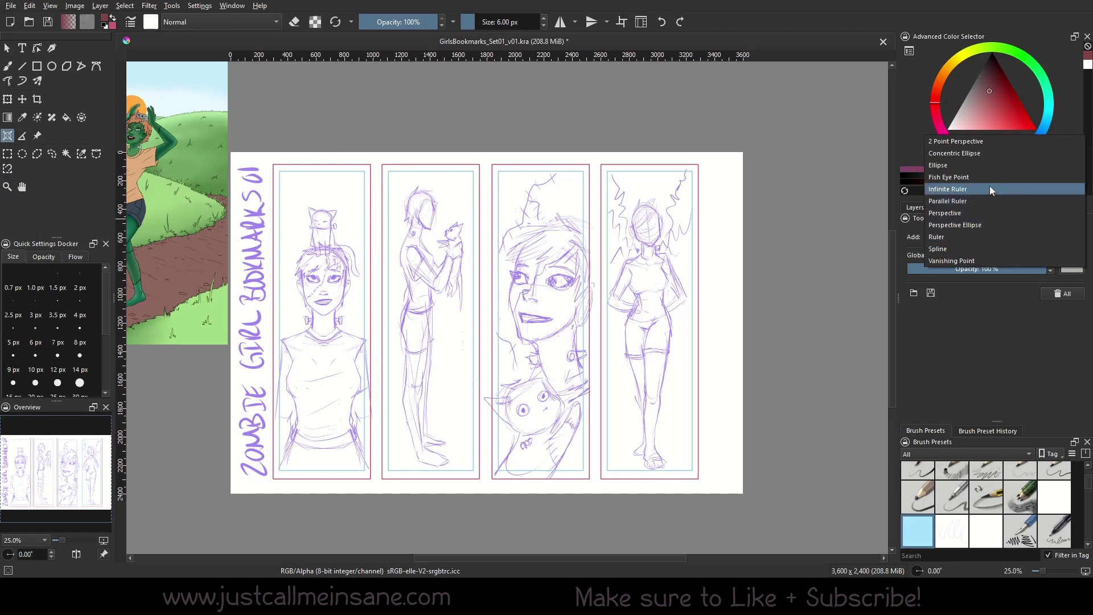
{"action": "left_click", "coordinate": [967, 241]}
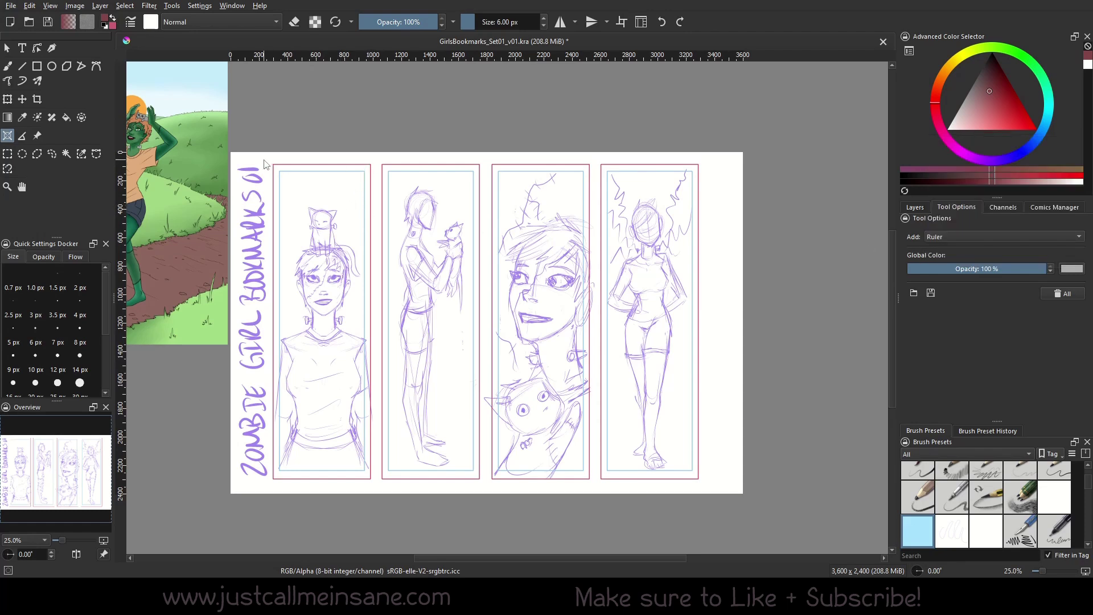
{"action": "left_click_drag", "start_coordinate": [246, 159], "coordinate": [706, 161]}
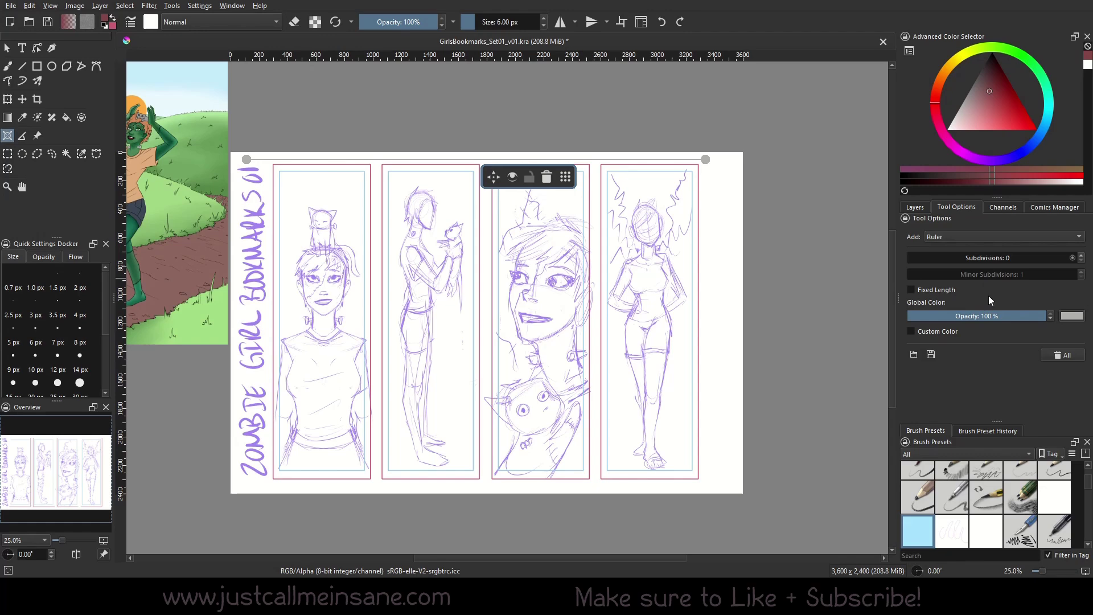
Set the measurement unit of the canvas rulers to inches.
{"action": "scroll", "coordinate": [476, 171], "scroll_direction": "up", "scroll_amount": 1}
{"action": "left_click_drag", "start_coordinate": [448, 146], "coordinate": [473, 210]}
{"action": "mouse_move", "coordinate": [530, 242]}
{"action": "left_mouse_down"}
{"action": "mouse_move", "coordinate": [533, 311]}
{"action": "mouse_move", "coordinate": [523, 256]}
{"action": "mouse_move", "coordinate": [533, 238]}
{"action": "mouse_move", "coordinate": [508, 237]}
{"action": "mouse_move", "coordinate": [542, 239]}
{"action": "left_mouse_up"}
{"action": "left_click_drag", "start_coordinate": [457, 214], "coordinate": [420, 188]}
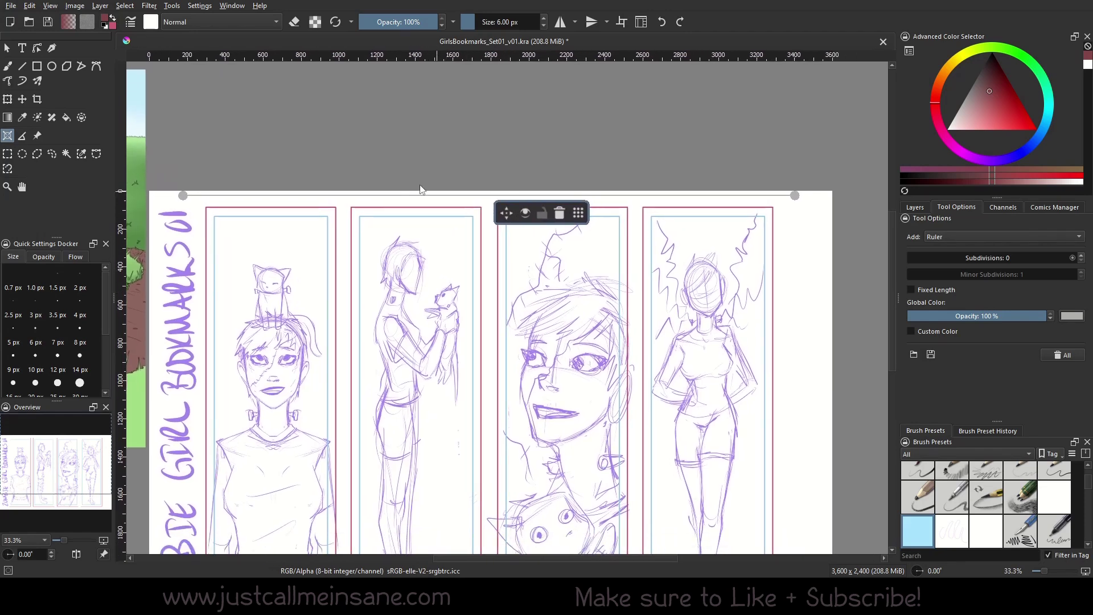
{"action": "right_click", "coordinate": [421, 57]}
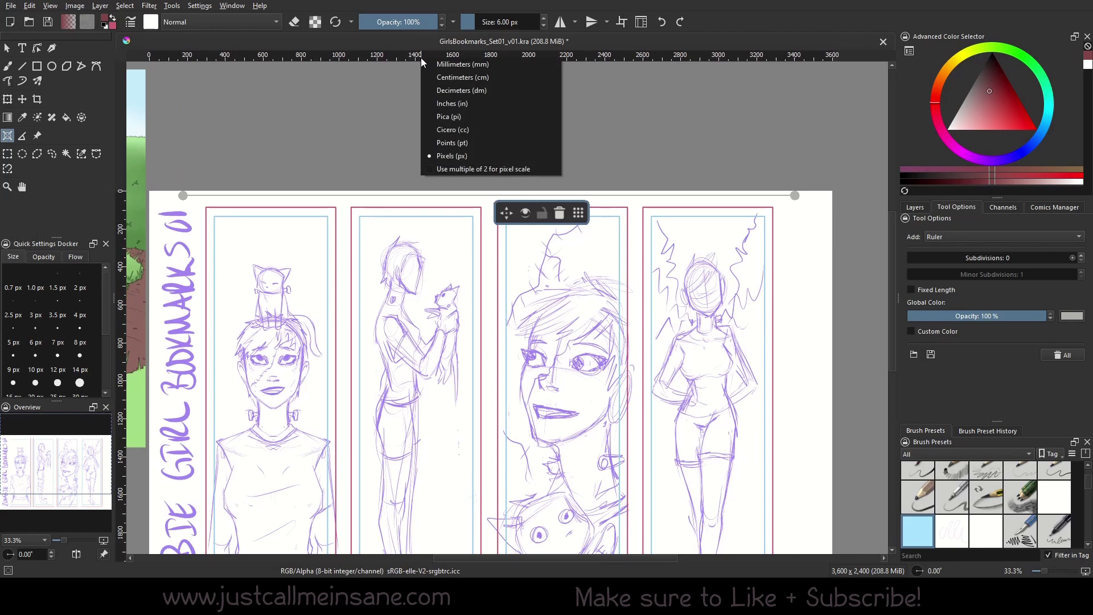
{"action": "left_click", "coordinate": [466, 102]}
{"action": "left_click_drag", "start_coordinate": [572, 154], "coordinate": [584, 172]}
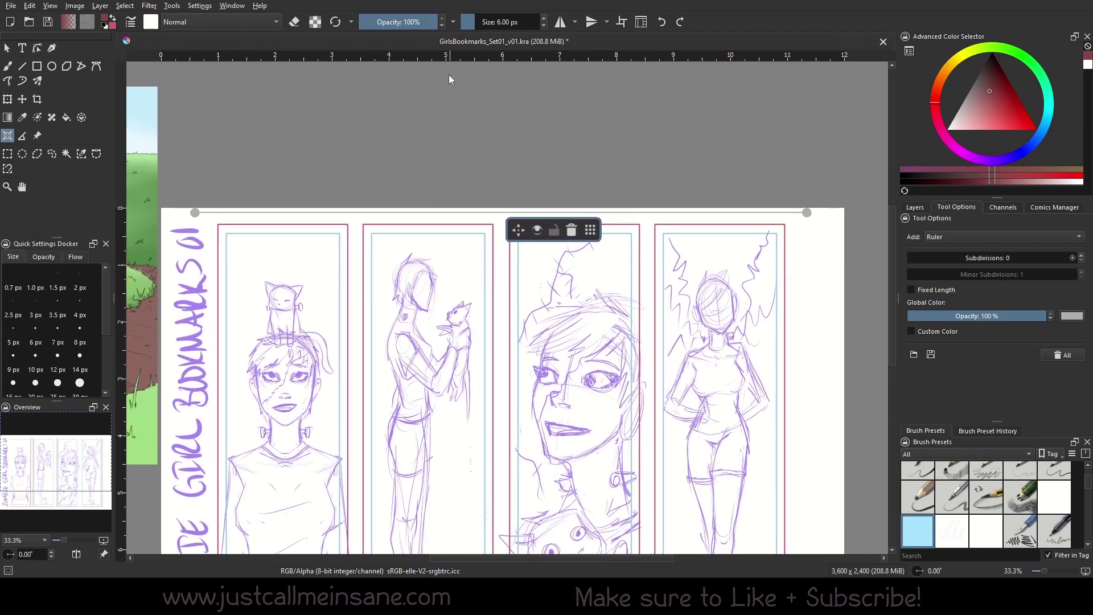
{"action": "right_click", "coordinate": [437, 58]}
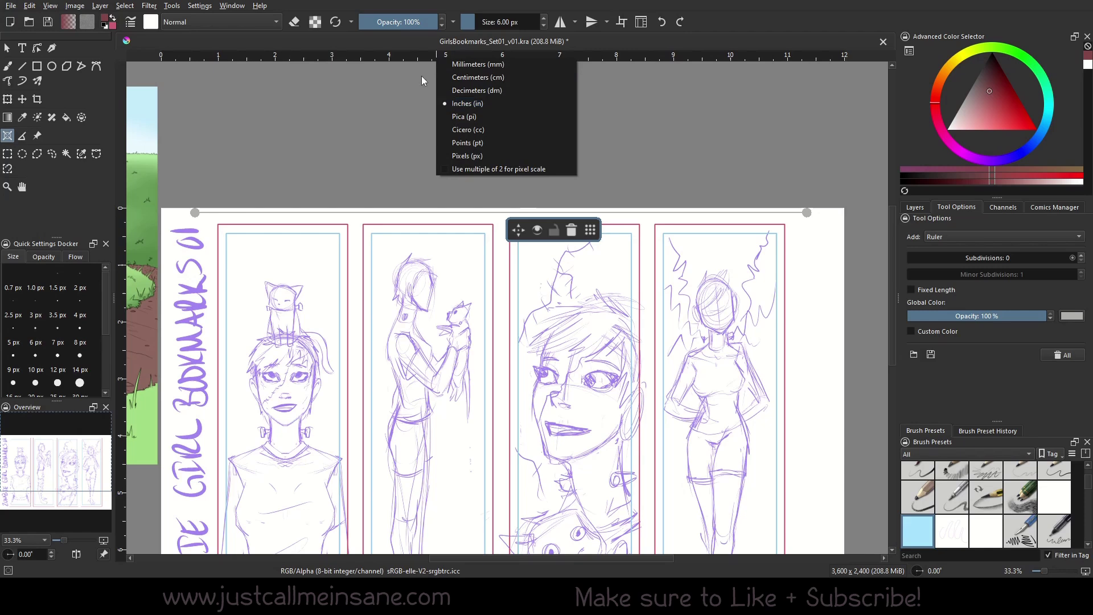
{"action": "left_click", "coordinate": [760, 16]}
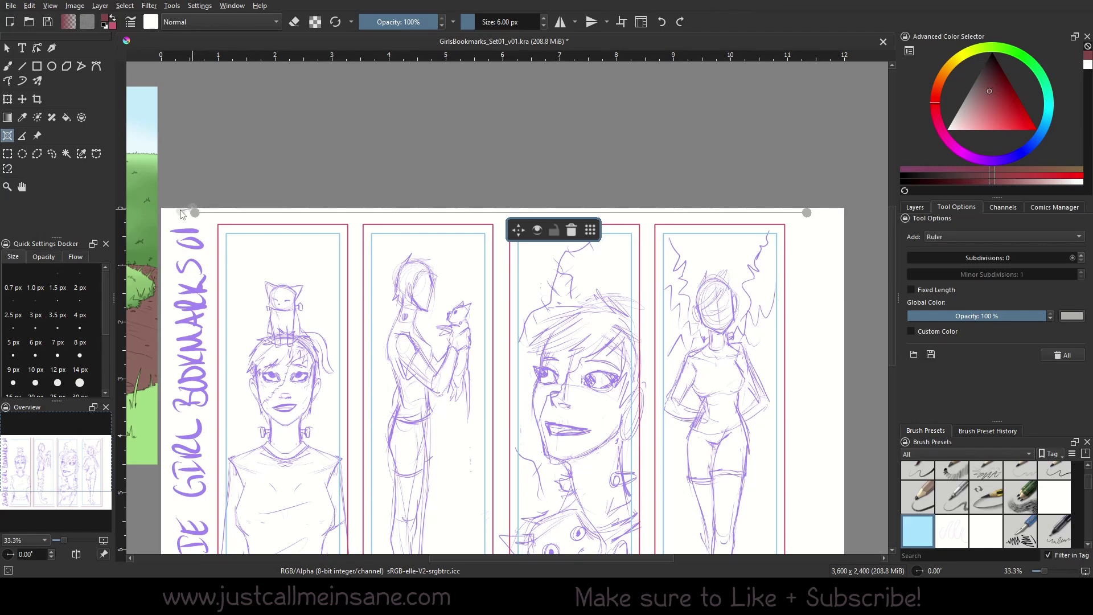
{"action": "left_click", "coordinate": [215, 180]}
{"action": "left_click", "coordinate": [275, 213]}
{"action": "left_click", "coordinate": [197, 213]}
{"action": "left_click_drag", "start_coordinate": [183, 215], "coordinate": [251, 180]}
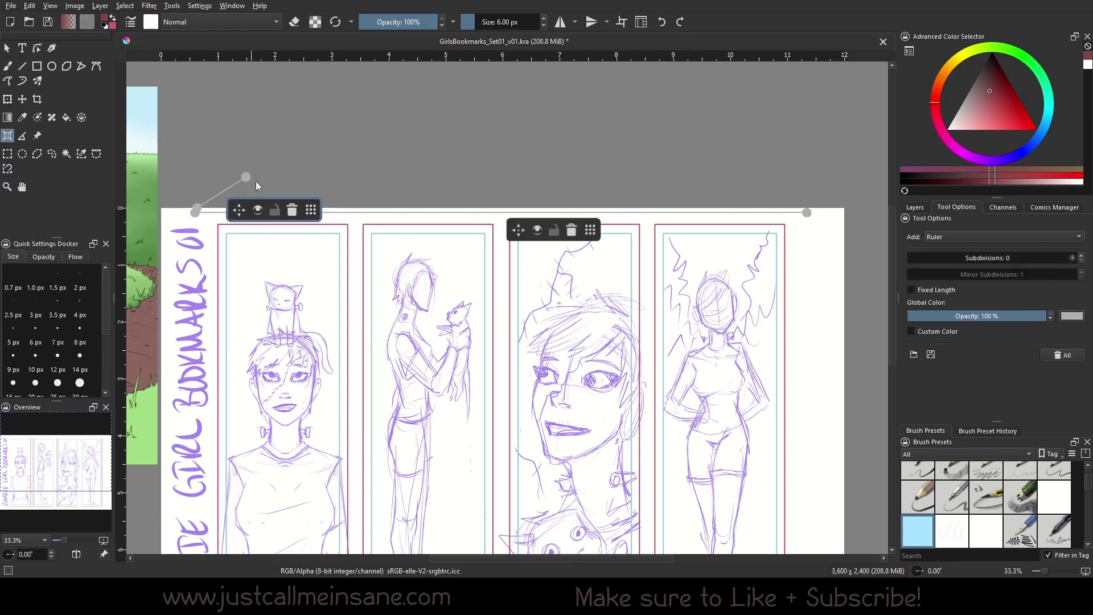
{"action": "left_click", "coordinate": [291, 211]}
Extend both ends of the horizontal ruler assistant to the left and right edges of the canvas.
{"action": "left_click", "coordinate": [591, 230]}
{"action": "left_click_drag", "start_coordinate": [195, 213], "coordinate": [160, 213]}
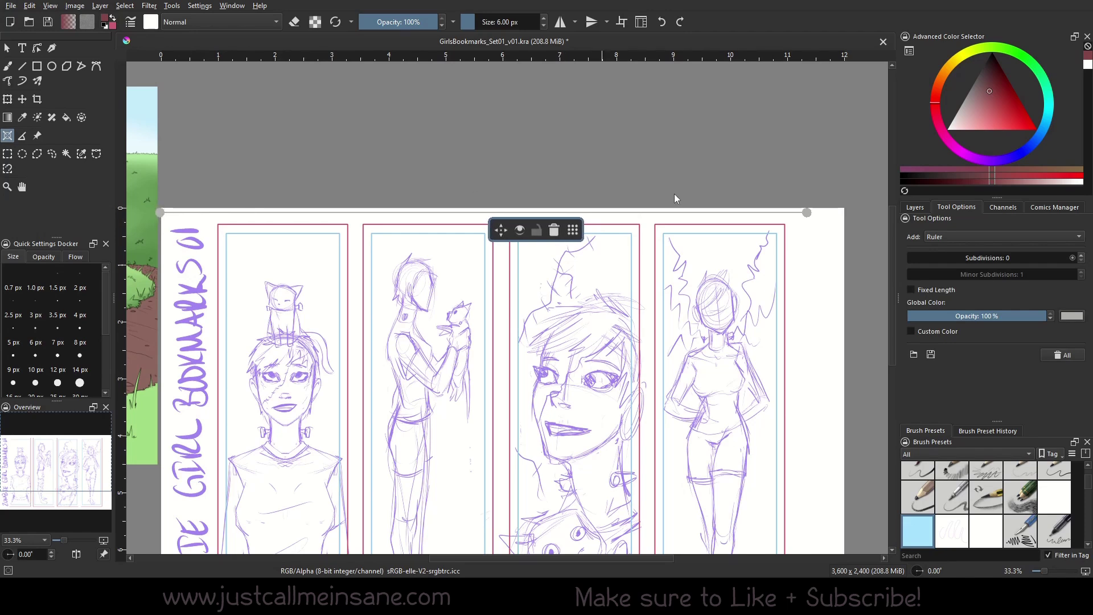
{"action": "left_click_drag", "start_coordinate": [804, 219], "coordinate": [847, 220]}
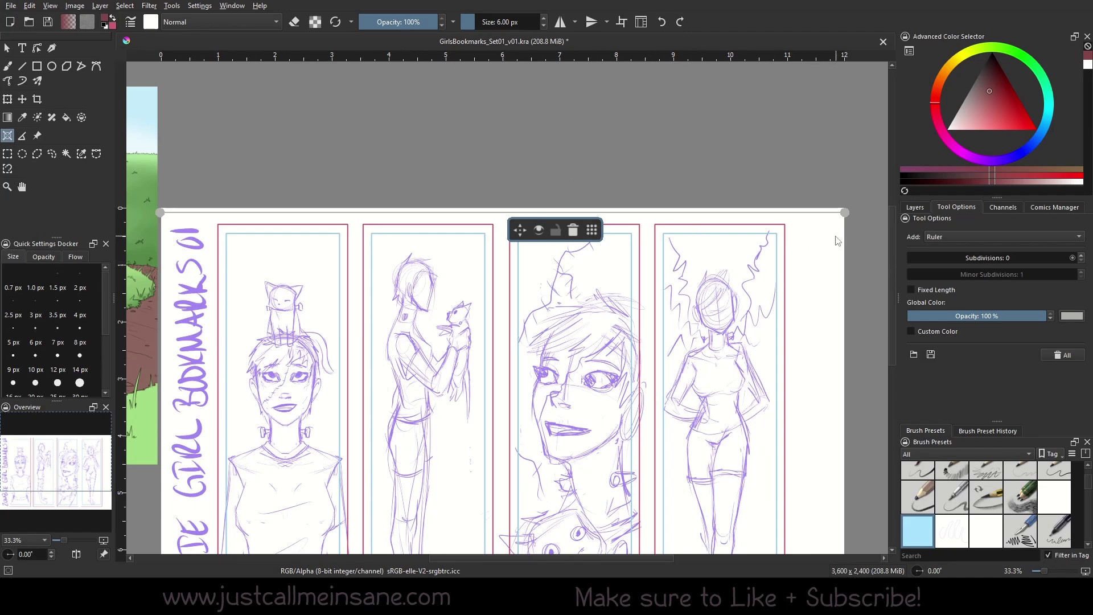
Set the ruler assistant's subdivisions to 12.
{"action": "left_click", "coordinate": [1081, 255]}
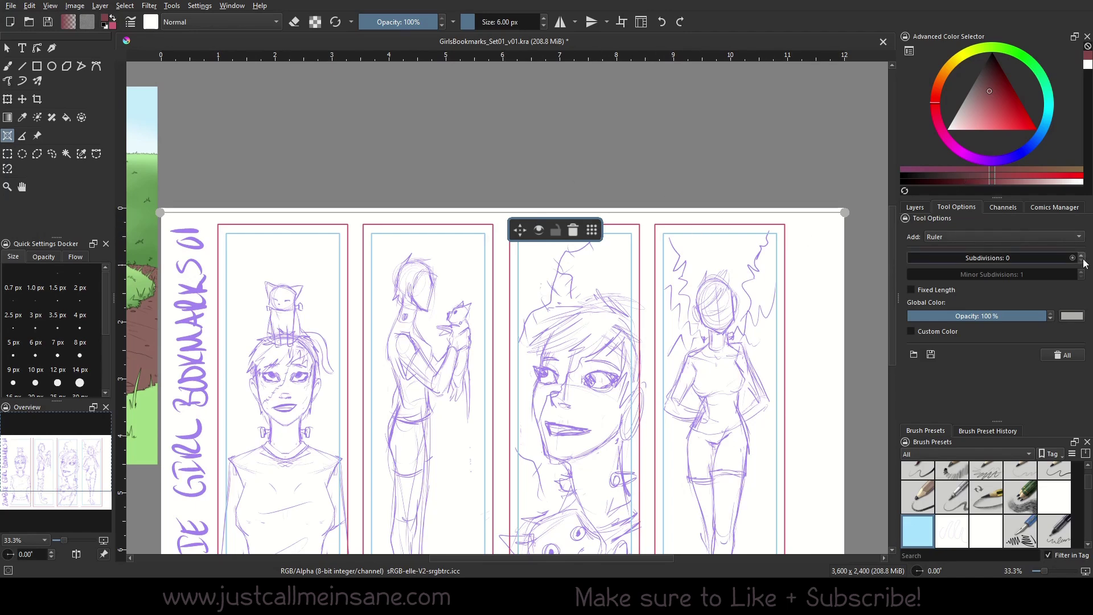
{"action": "left_click", "coordinate": [1081, 255]}
{"action": "left_click", "coordinate": [1082, 255]}
{"action": "left_click", "coordinate": [1082, 256]}
{"action": "left_click", "coordinate": [1082, 255]}
{"action": "left_click", "coordinate": [1082, 255]}
{"action": "left_click", "coordinate": [1082, 256]}
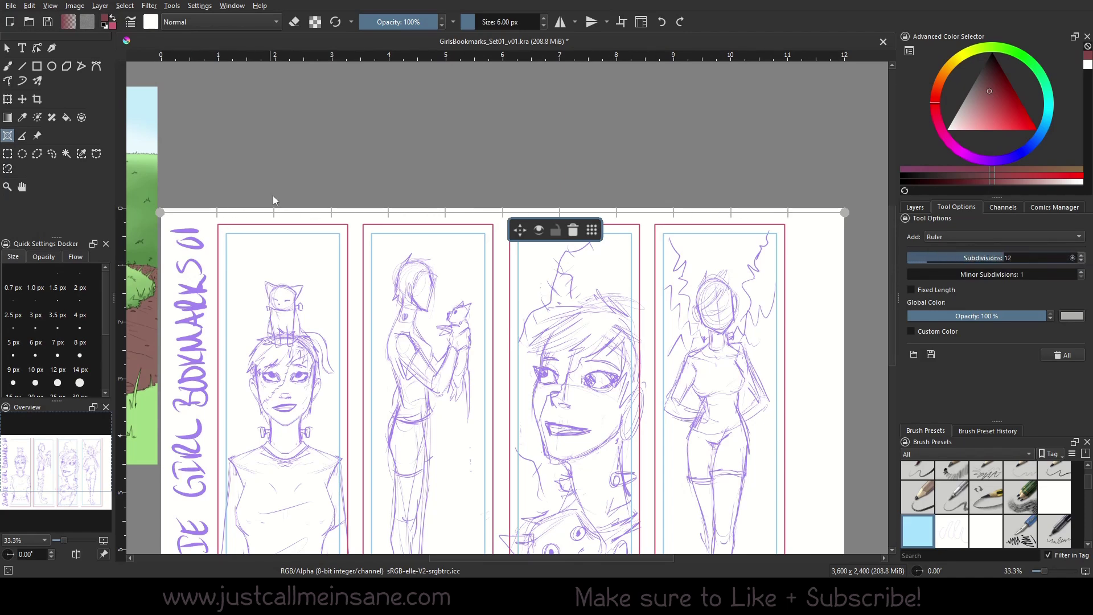
Fine-tune the ruler assistant's left end so it sits exactly on the canvas's left edge.
{"action": "left_click_drag", "start_coordinate": [252, 196], "coordinate": [371, 203]}
{"action": "scroll", "coordinate": [324, 219], "scroll_direction": "up", "scroll_amount": 3}
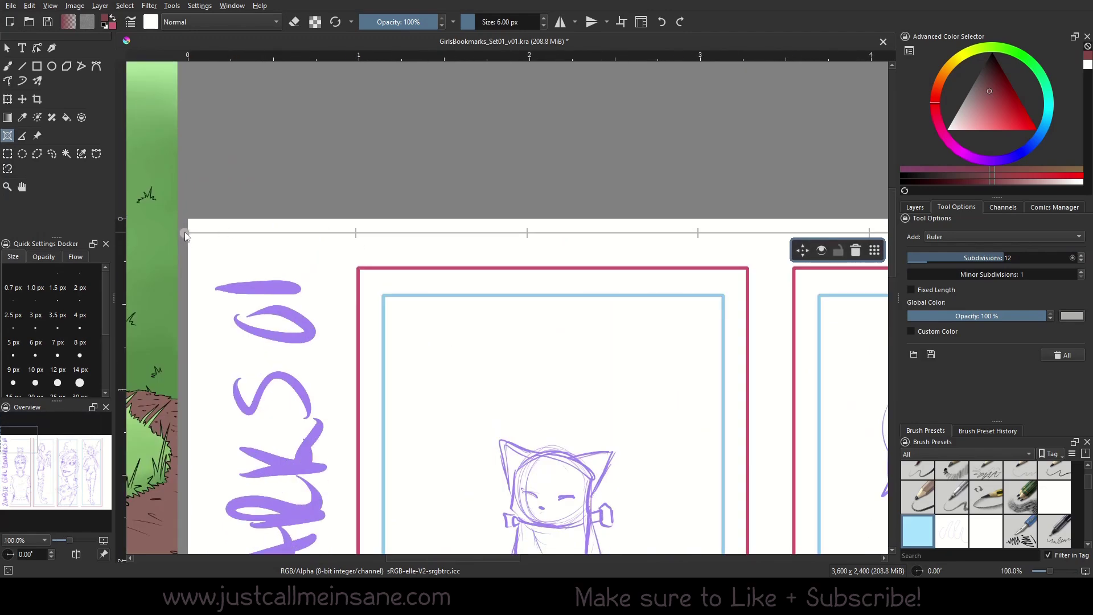
{"action": "left_click_drag", "start_coordinate": [186, 233], "coordinate": [187, 233]}
Switch the canvas rulers' measurement unit to pixels.
{"action": "left_click_drag", "start_coordinate": [726, 327], "coordinate": [351, 311]}
{"action": "scroll", "coordinate": [406, 272], "scroll_direction": "down", "scroll_amount": 4}
{"action": "left_click_drag", "start_coordinate": [616, 324], "coordinate": [589, 281]}
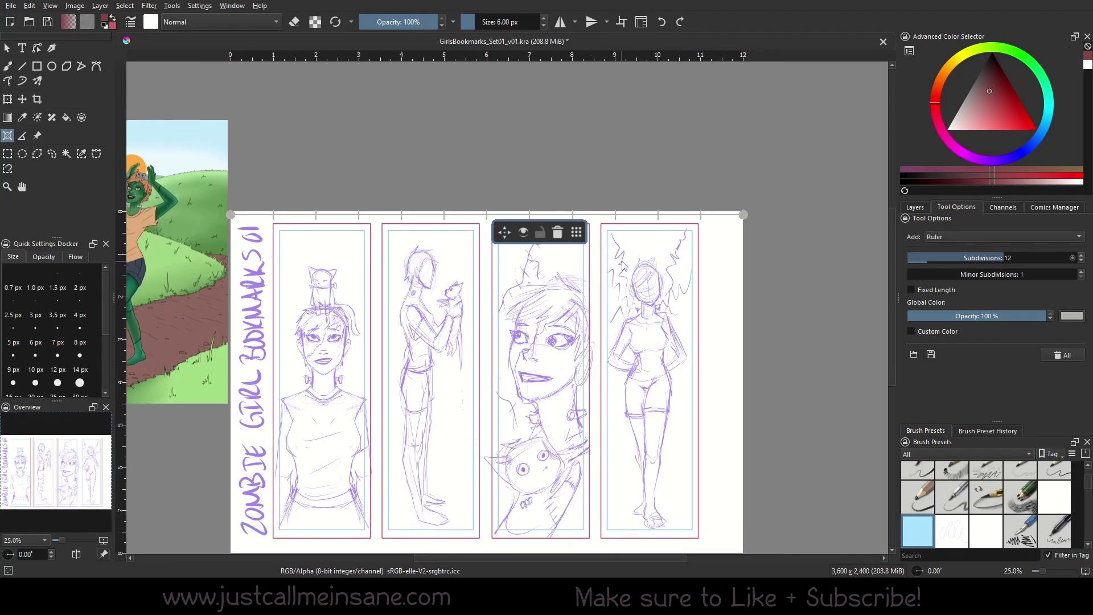
{"action": "scroll", "coordinate": [628, 330], "scroll_direction": "up", "scroll_amount": 2}
{"action": "scroll", "coordinate": [558, 341], "scroll_direction": "down", "scroll_amount": 2}
{"action": "left_click_drag", "start_coordinate": [476, 315], "coordinate": [550, 283]}
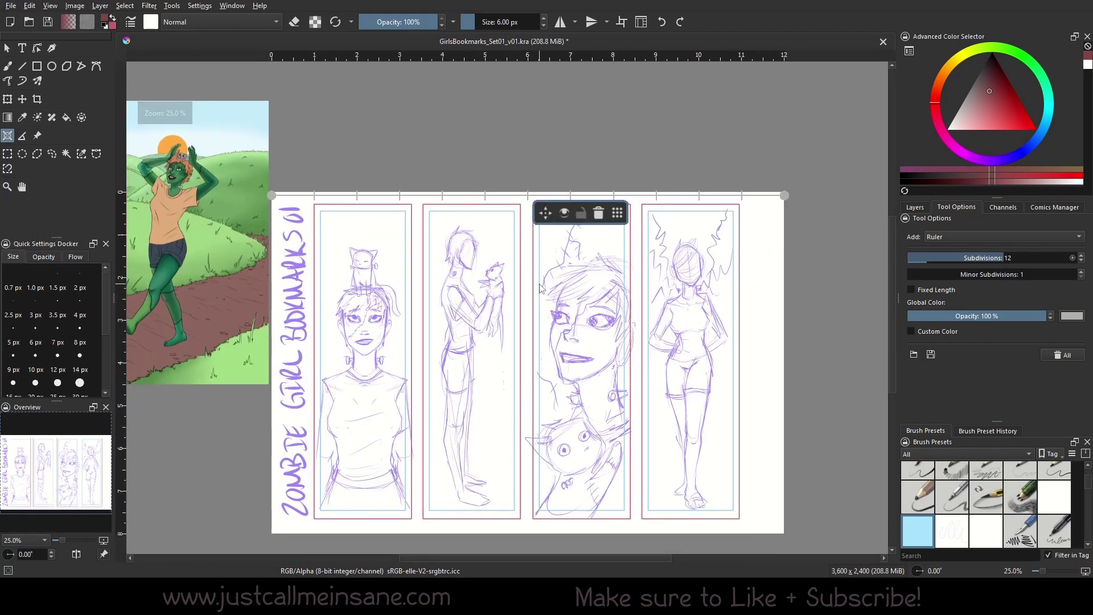
{"action": "right_click", "coordinate": [435, 53]}
{"action": "left_click", "coordinate": [476, 151]}
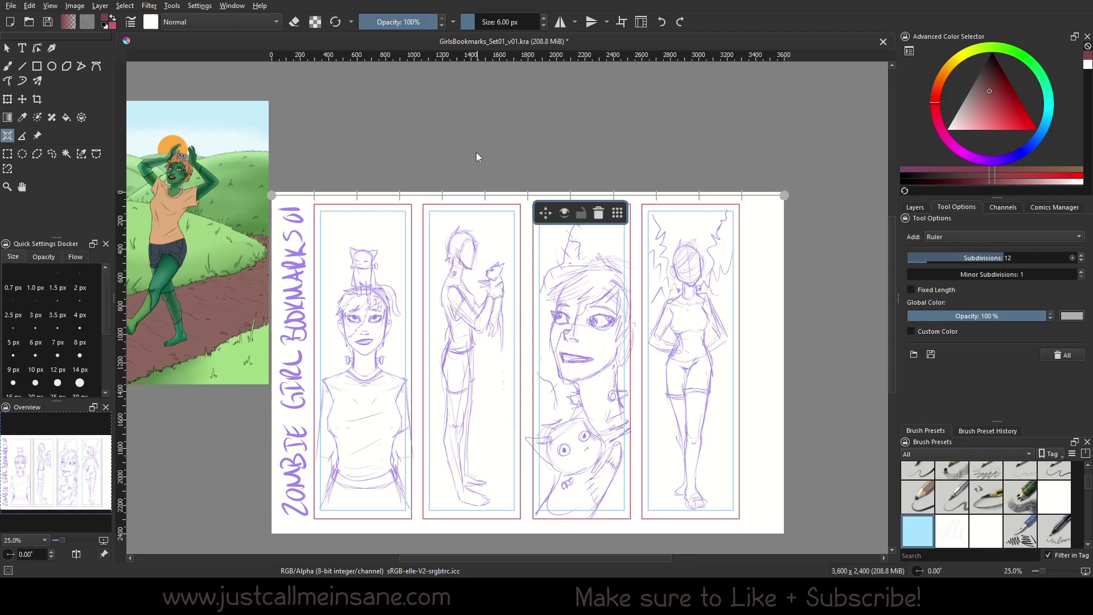
Preview the ruler assistant without its handles, then resume assistant editing and move its floating controls above the canvas.
{"action": "left_click", "coordinate": [6, 48]}
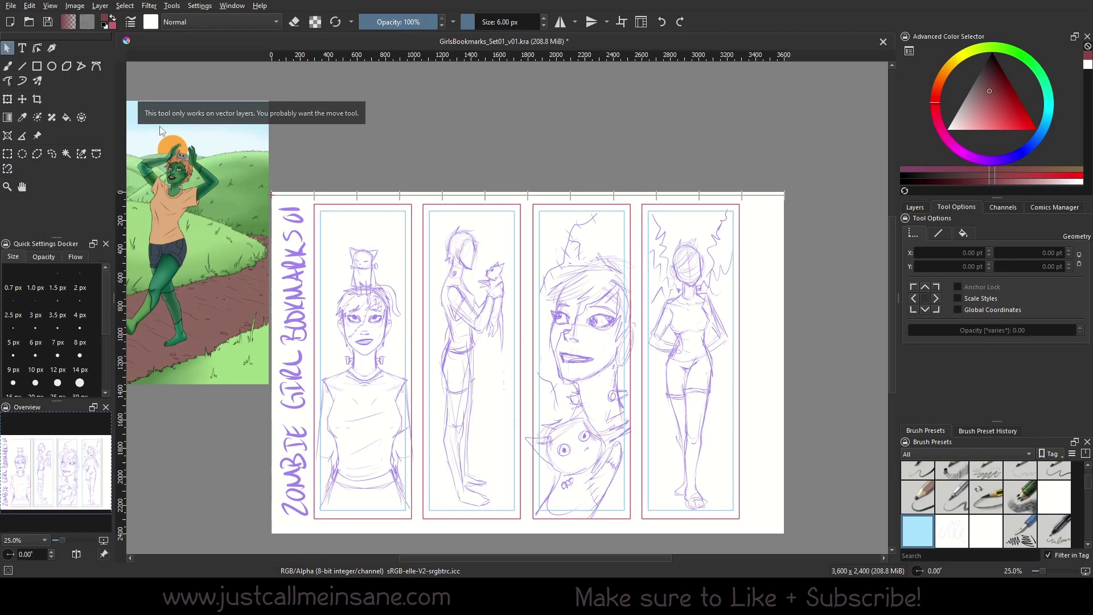
{"action": "left_click", "coordinate": [7, 136]}
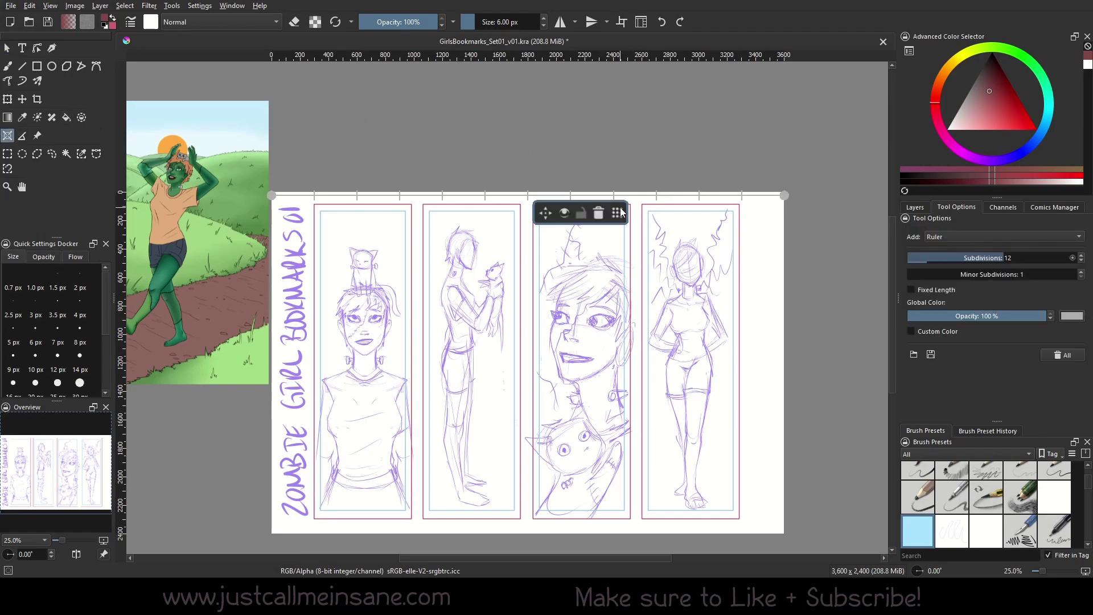
{"action": "left_click_drag", "start_coordinate": [623, 212], "coordinate": [608, 148]}
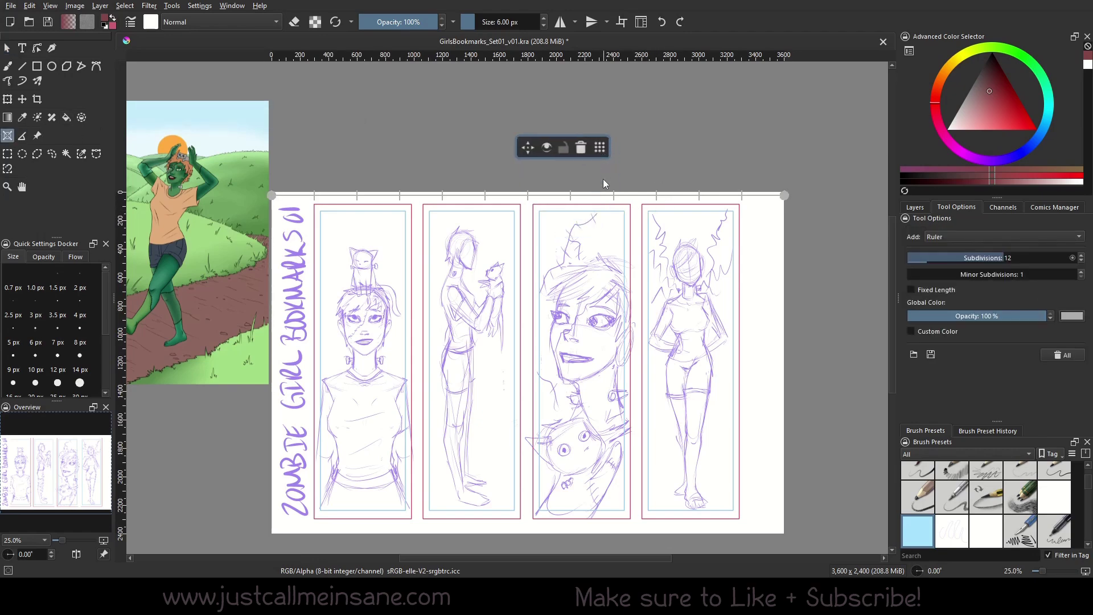
Set the ruler assistant's minor subdivisions to 4.
{"action": "scroll", "coordinate": [605, 200], "scroll_direction": "up", "scroll_amount": 2}
{"action": "scroll", "coordinate": [595, 219], "scroll_direction": "down", "scroll_amount": 1}
{"action": "scroll", "coordinate": [596, 223], "scroll_direction": "down", "scroll_amount": 1}
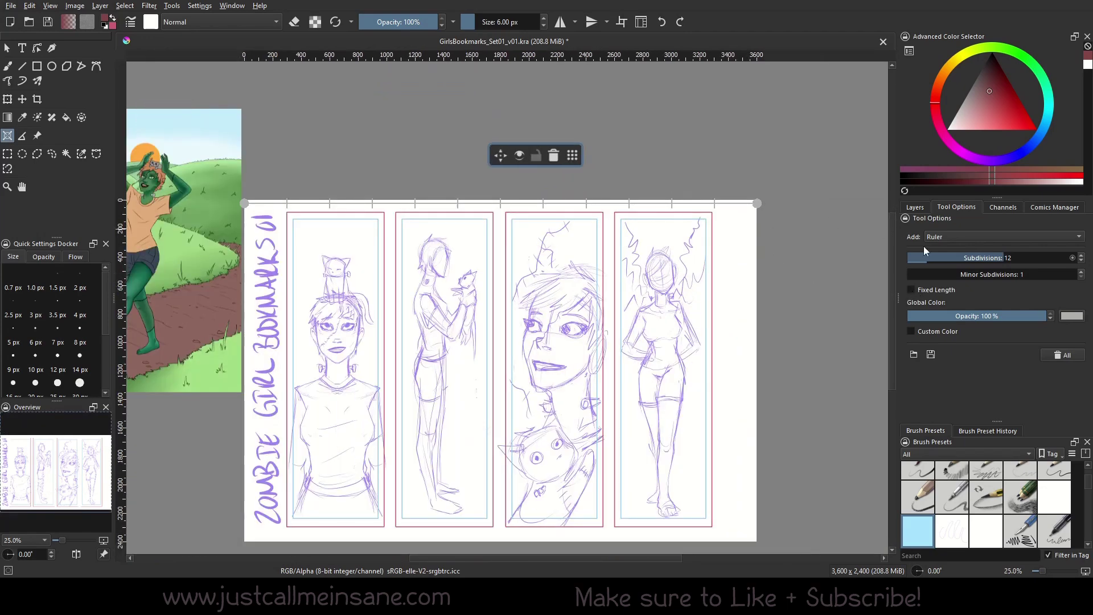
{"action": "left_click", "coordinate": [1081, 272]}
{"action": "left_click", "coordinate": [1081, 272]}
{"action": "left_click", "coordinate": [1081, 272]}
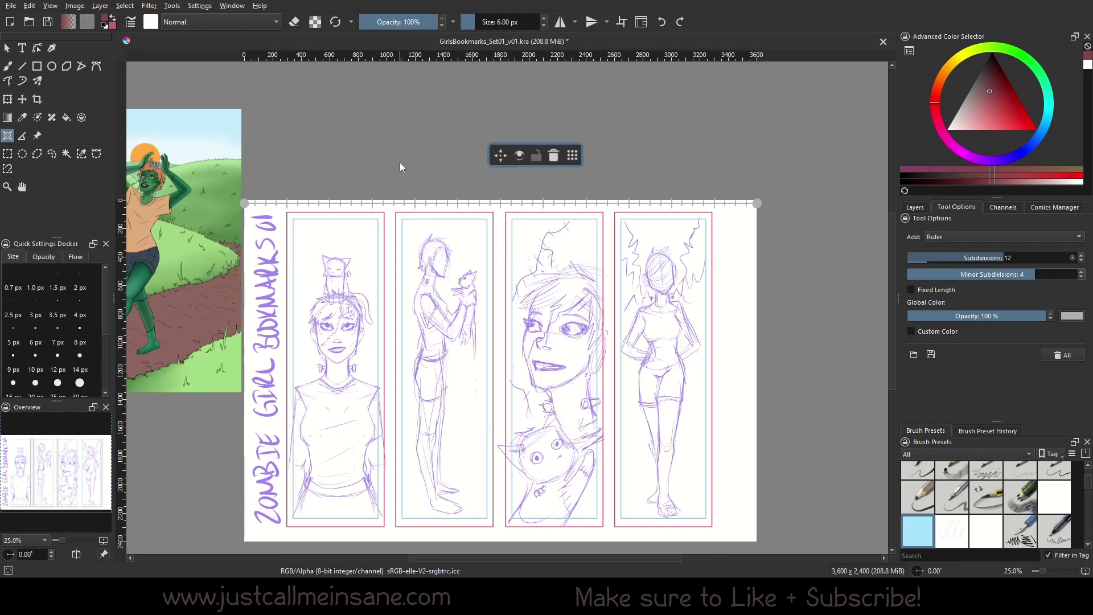
Try 5 and 3 minor subdivisions on the ruler assistant, then return the value to 4.
{"action": "scroll", "coordinate": [272, 217], "scroll_direction": "up", "scroll_amount": 4}
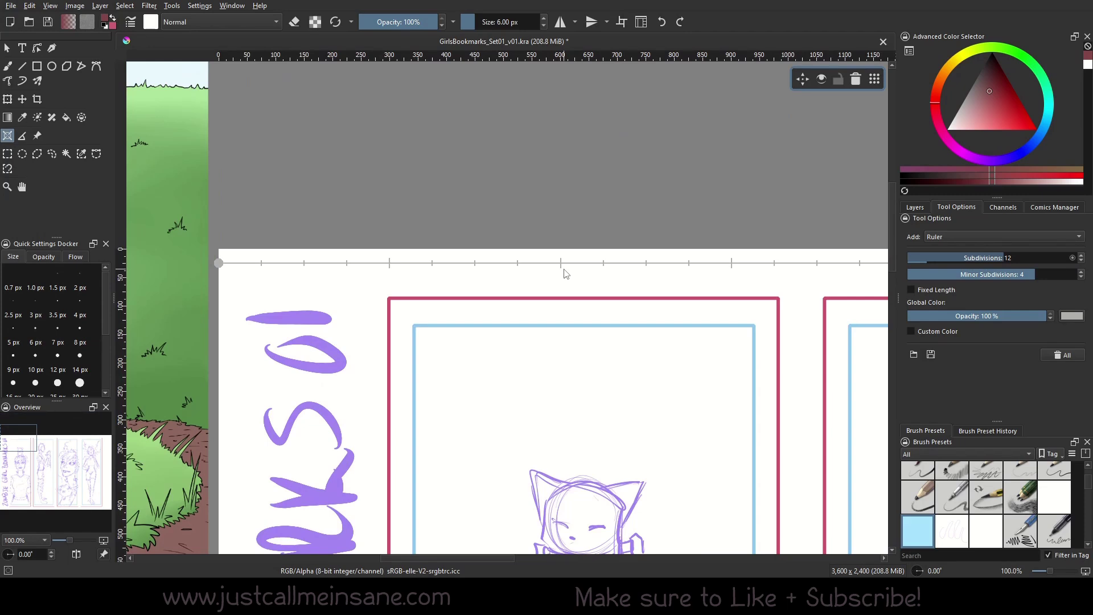
{"action": "left_click_drag", "start_coordinate": [1077, 277], "coordinate": [1089, 273]}
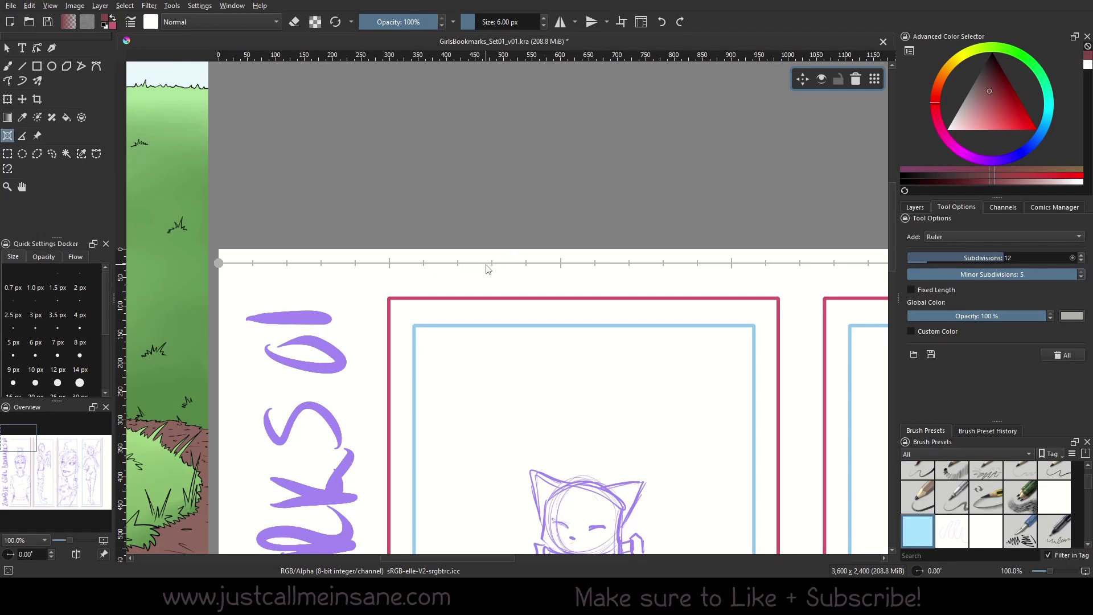
{"action": "left_click", "coordinate": [1081, 277]}
{"action": "left_click", "coordinate": [1081, 278]}
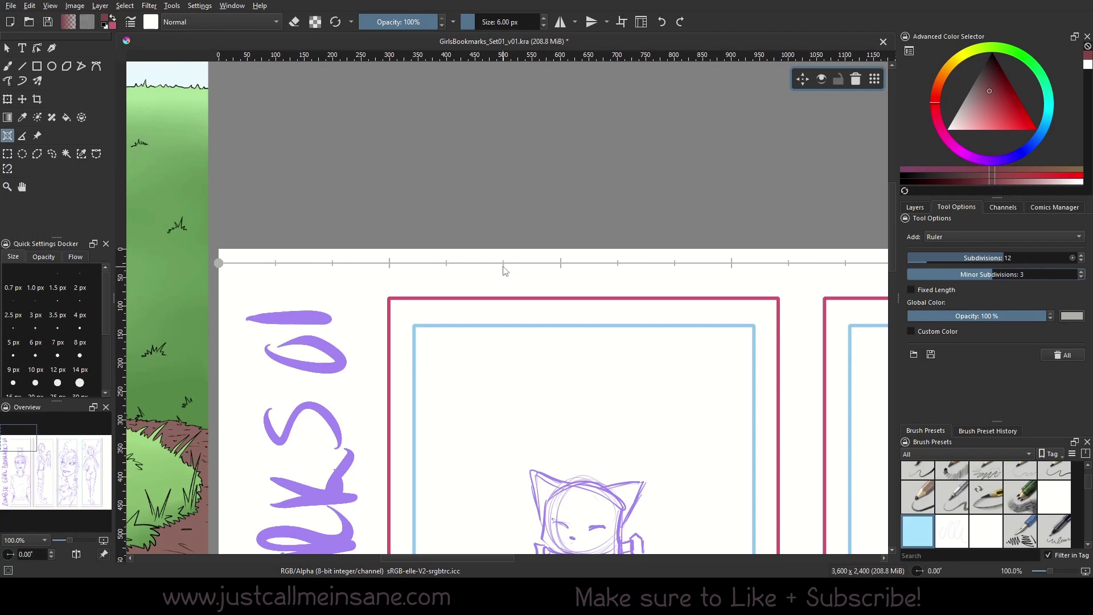
{"action": "left_click", "coordinate": [1081, 272]}
Set the canvas rulers' unit back to inches and activate the Select Shapes tool to hide the assistant's handles.
{"action": "right_click", "coordinate": [463, 55]}
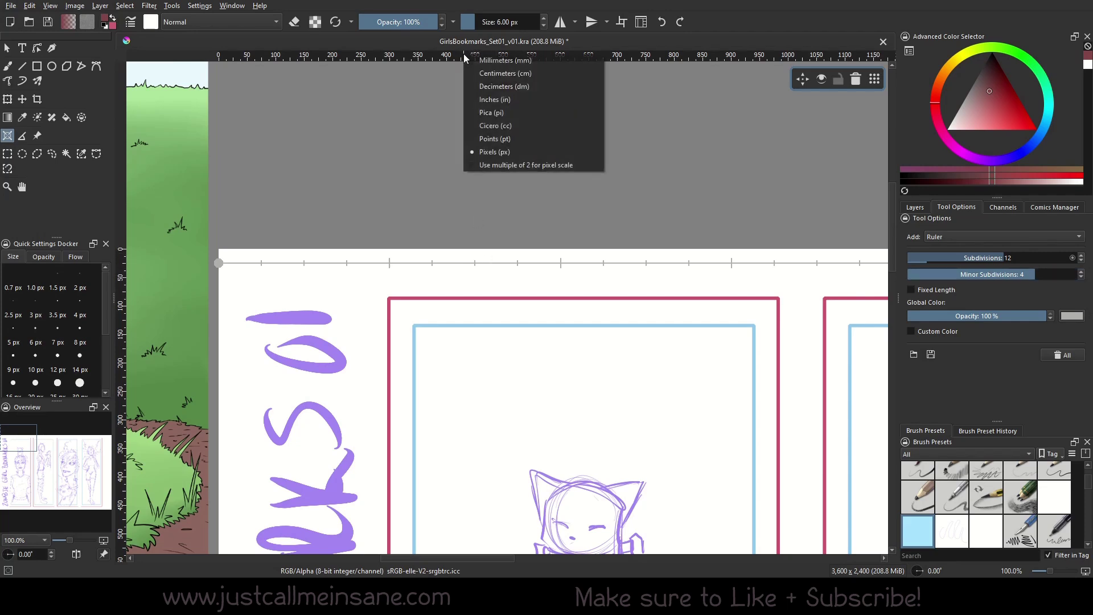
{"action": "left_click", "coordinate": [494, 101]}
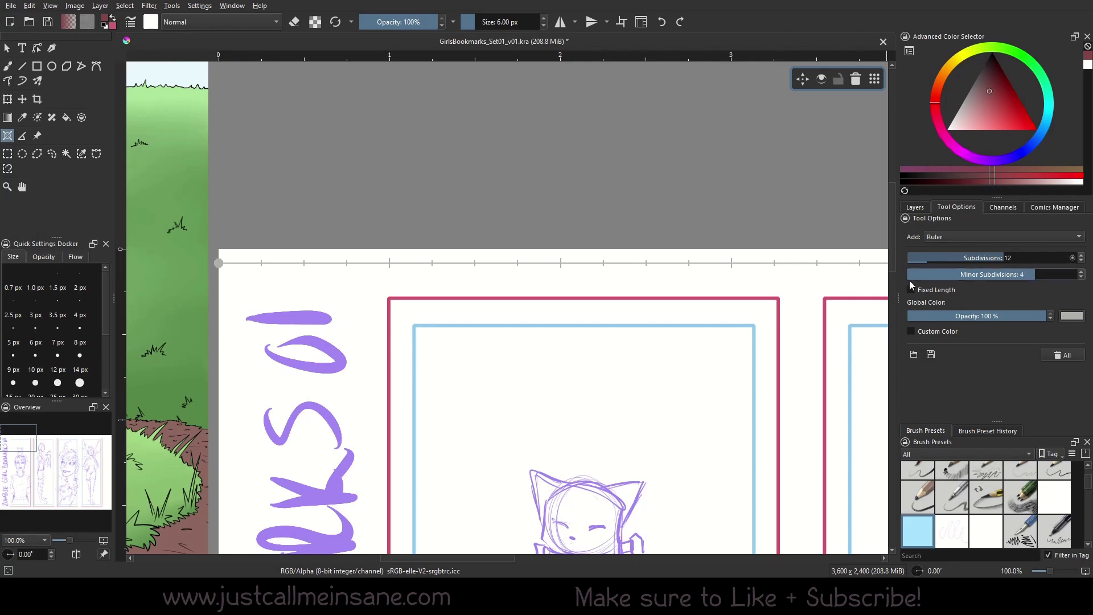
{"action": "left_click", "coordinate": [9, 50]}
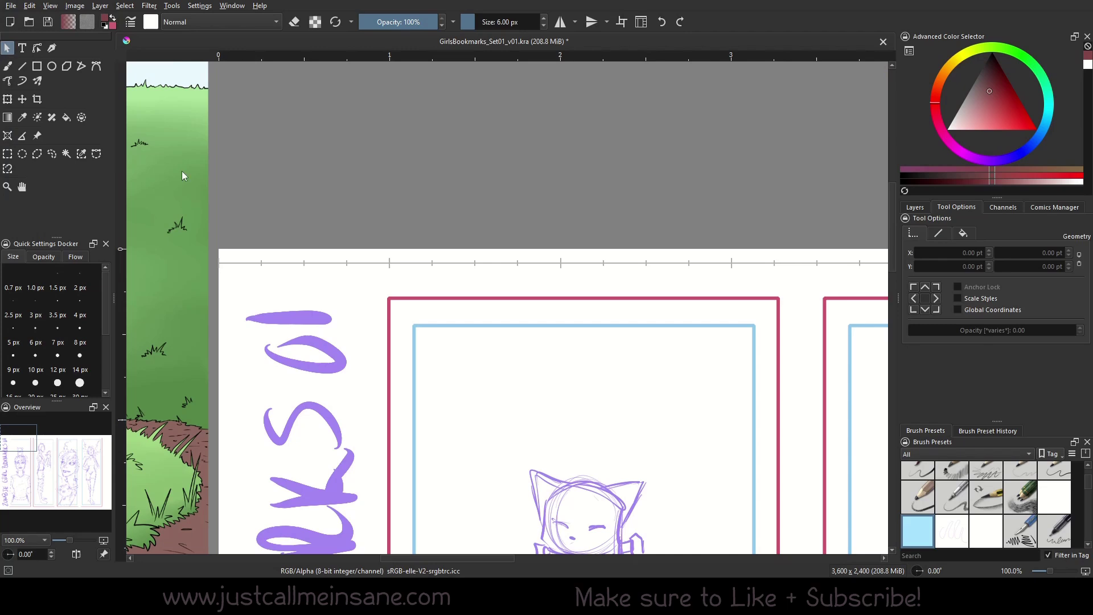
Enable a fixed length for the ruler assistant with inches as its unit, moving its floating controls out of the way.
{"action": "left_click", "coordinate": [7, 136]}
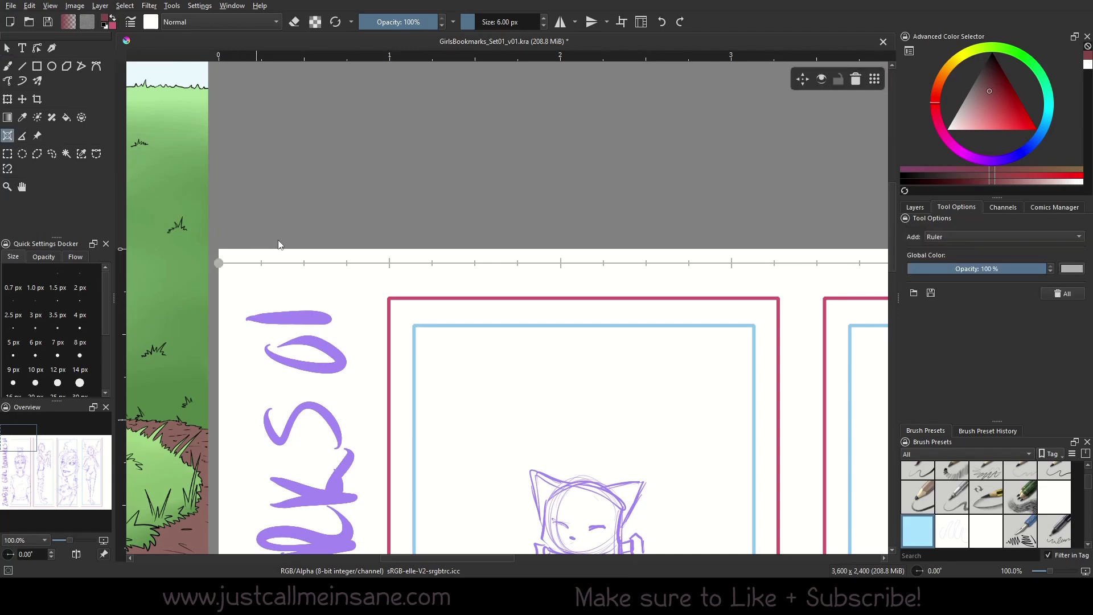
{"action": "left_click", "coordinate": [882, 81]}
{"action": "left_click_drag", "start_coordinate": [876, 82], "coordinate": [410, 202]}
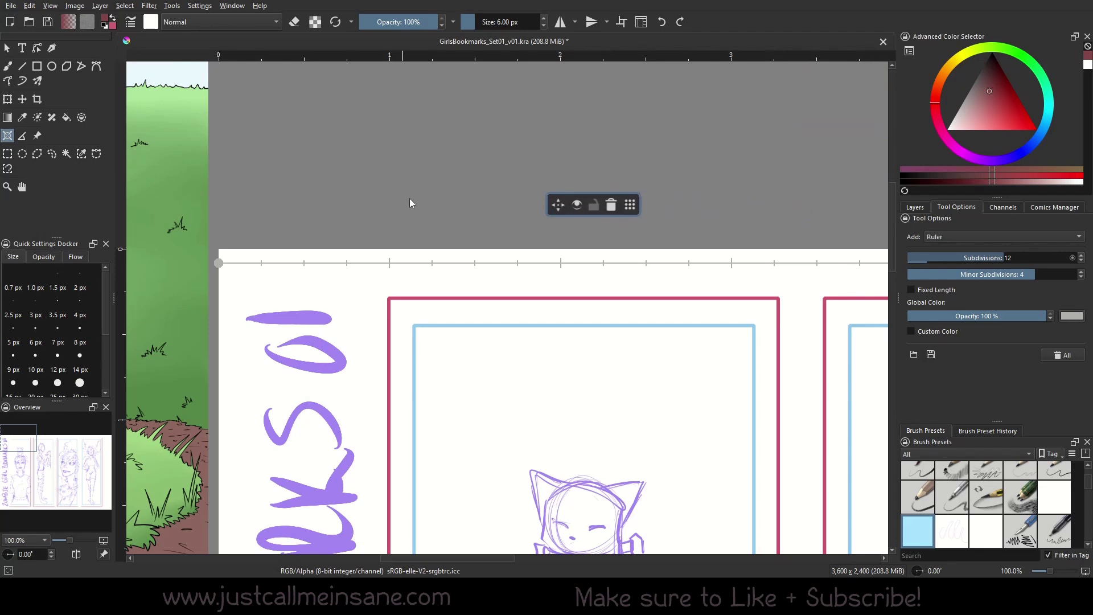
{"action": "left_click", "coordinate": [925, 292]}
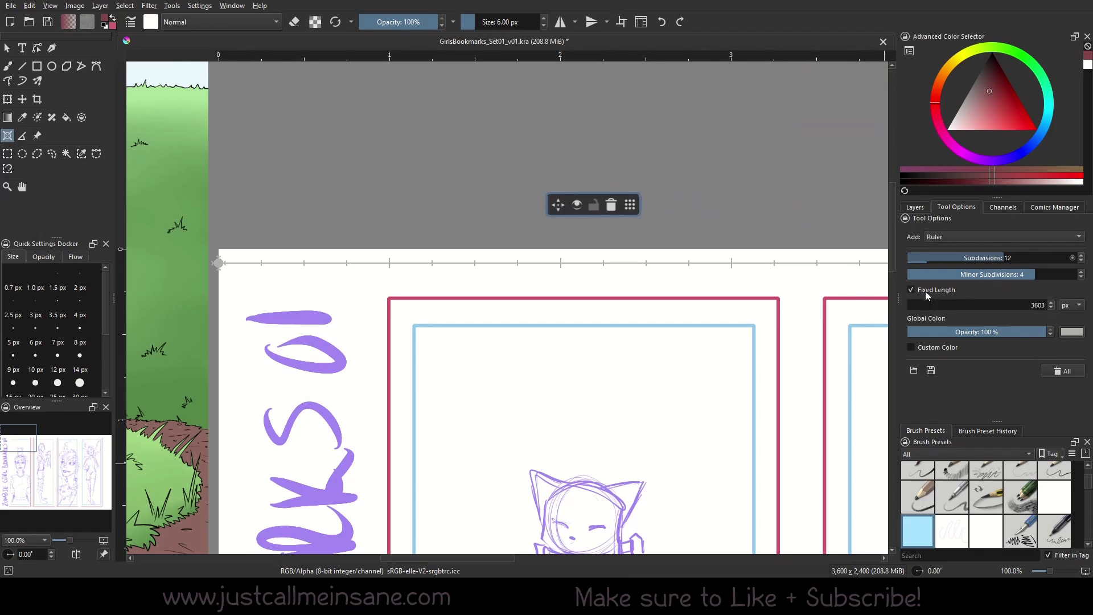
{"action": "left_click", "coordinate": [1077, 308]}
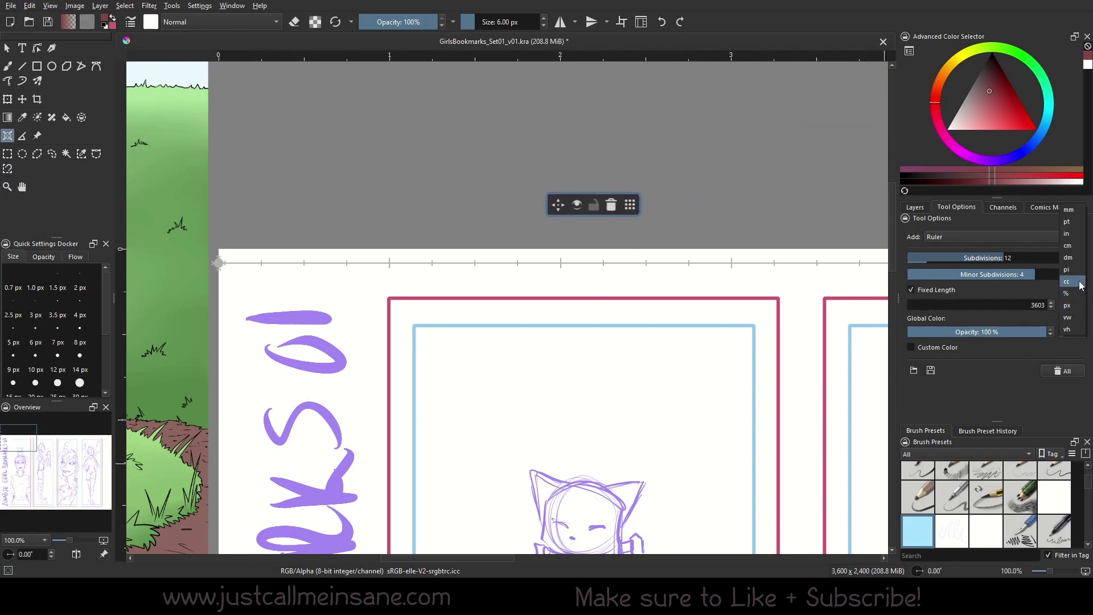
{"action": "left_click", "coordinate": [1067, 234]}
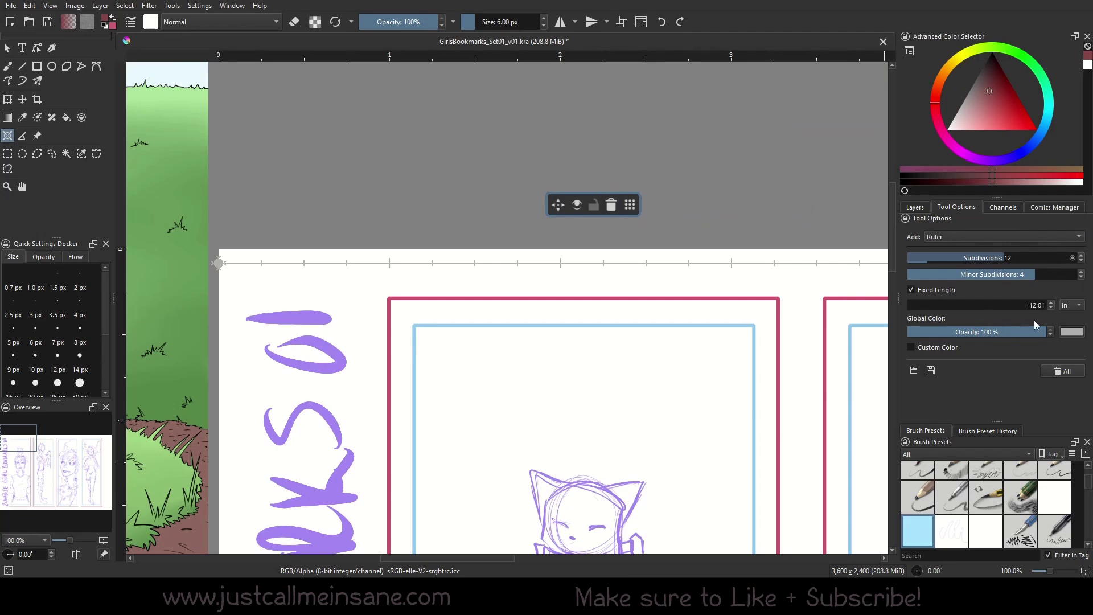
Set the ruler assistant's fixed length to 12.00 in.
{"action": "scroll", "coordinate": [741, 251], "scroll_direction": "down", "scroll_amount": 2}
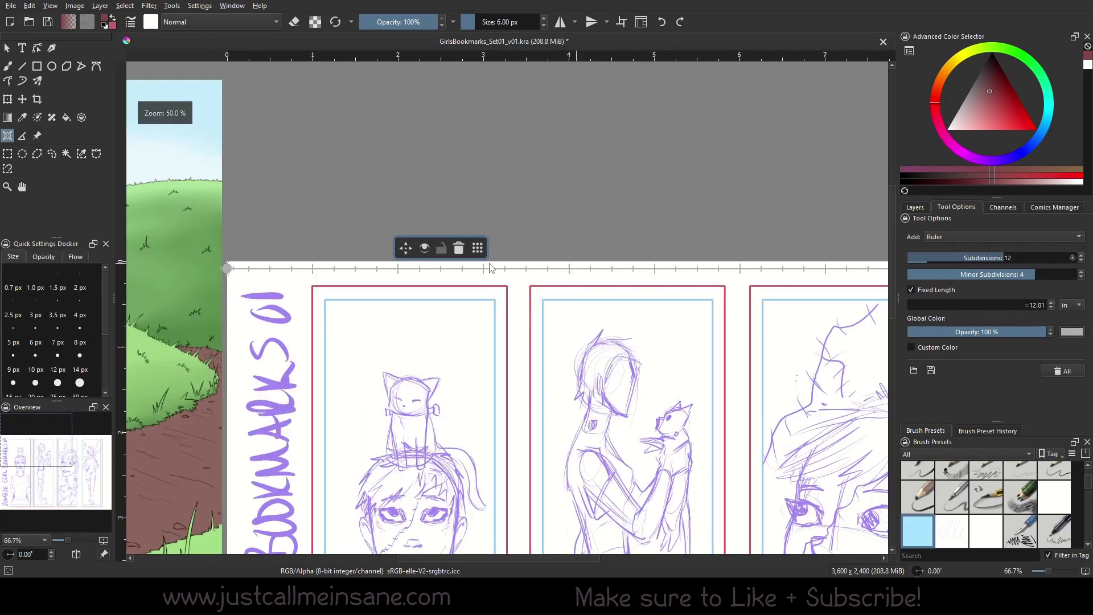
{"action": "scroll", "coordinate": [491, 268], "scroll_direction": "down", "scroll_amount": 2}
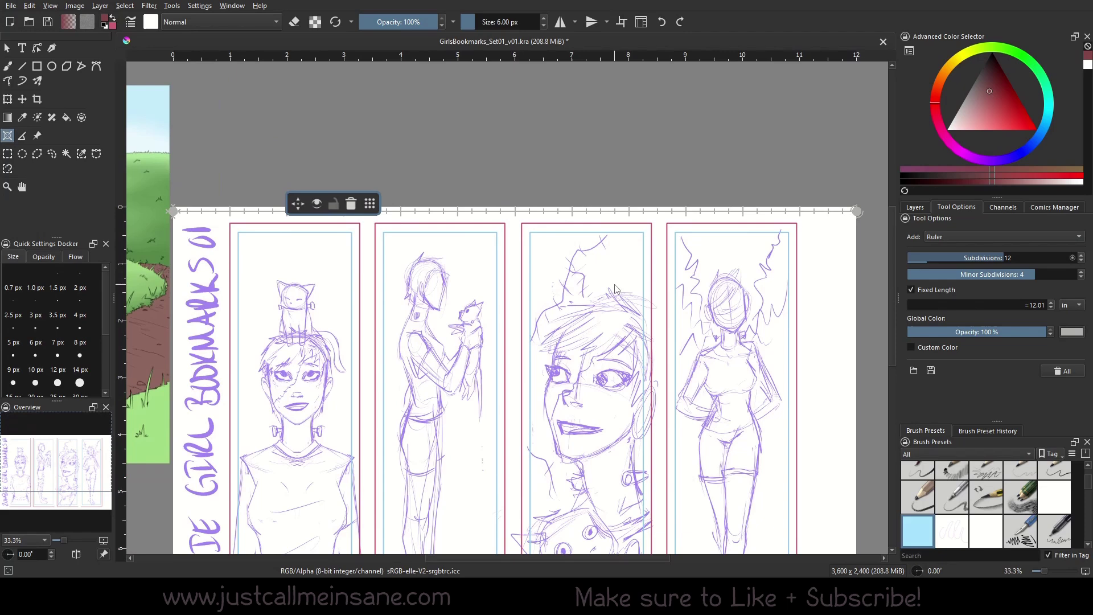
{"action": "left_click_drag", "start_coordinate": [639, 293], "coordinate": [621, 289]}
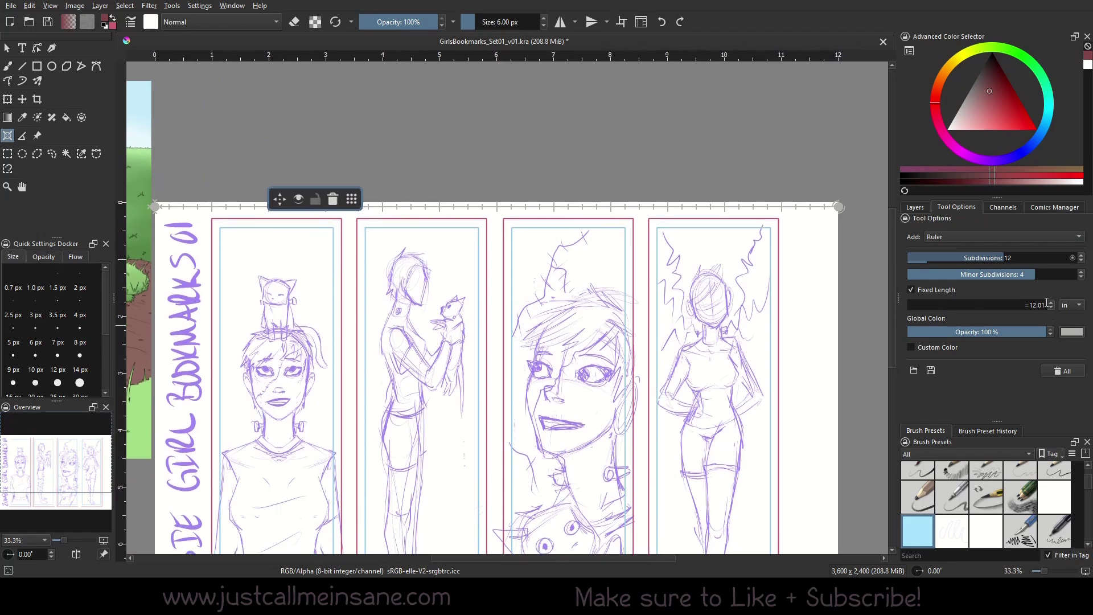
{"action": "left_click_drag", "start_coordinate": [1042, 307], "coordinate": [1053, 306]}
{"action": "key", "text": "Return"}
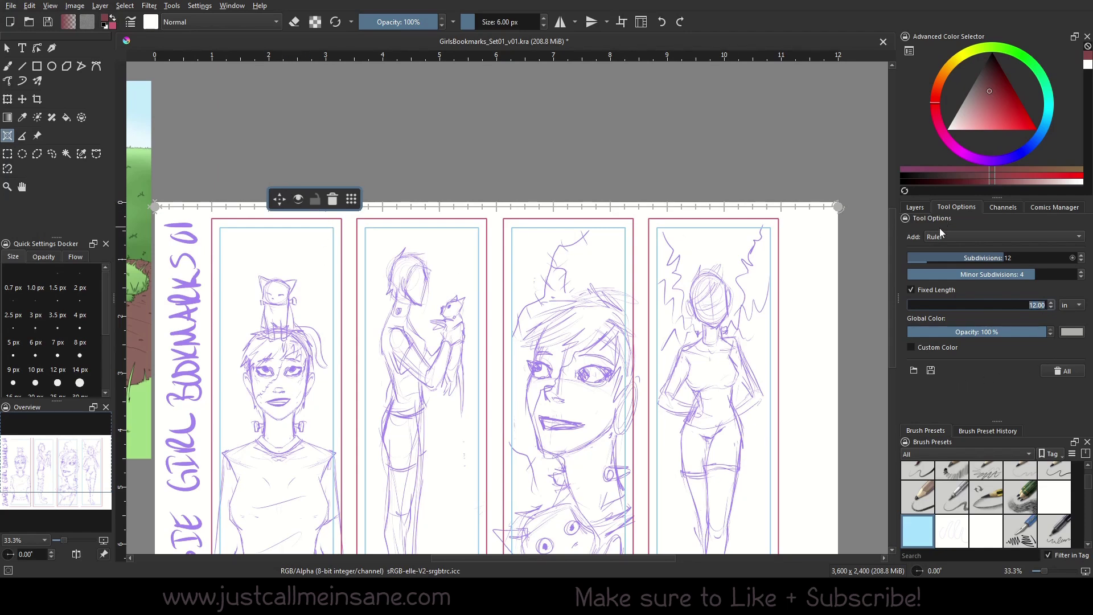
Try out the fixed length by moving the ruler's end handles and swinging it to different angles over the bookmarks.
{"action": "left_click_drag", "start_coordinate": [838, 206], "coordinate": [450, 187]}
{"action": "left_click_drag", "start_coordinate": [155, 208], "coordinate": [240, 335]}
{"action": "left_click", "coordinate": [236, 340]}
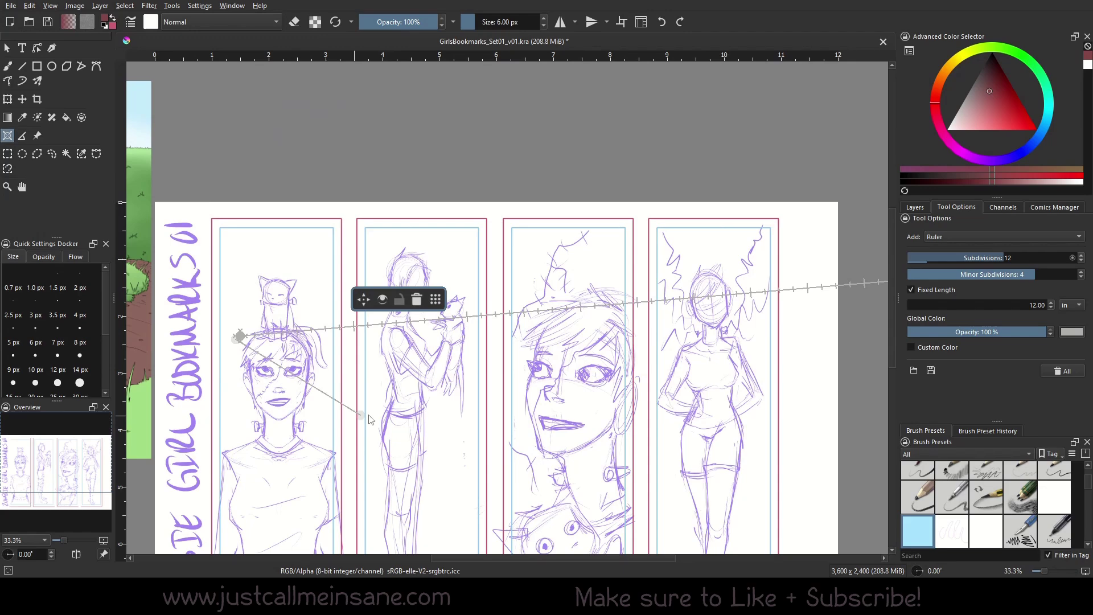
{"action": "left_click", "coordinate": [398, 410]}
{"action": "left_click", "coordinate": [388, 393]}
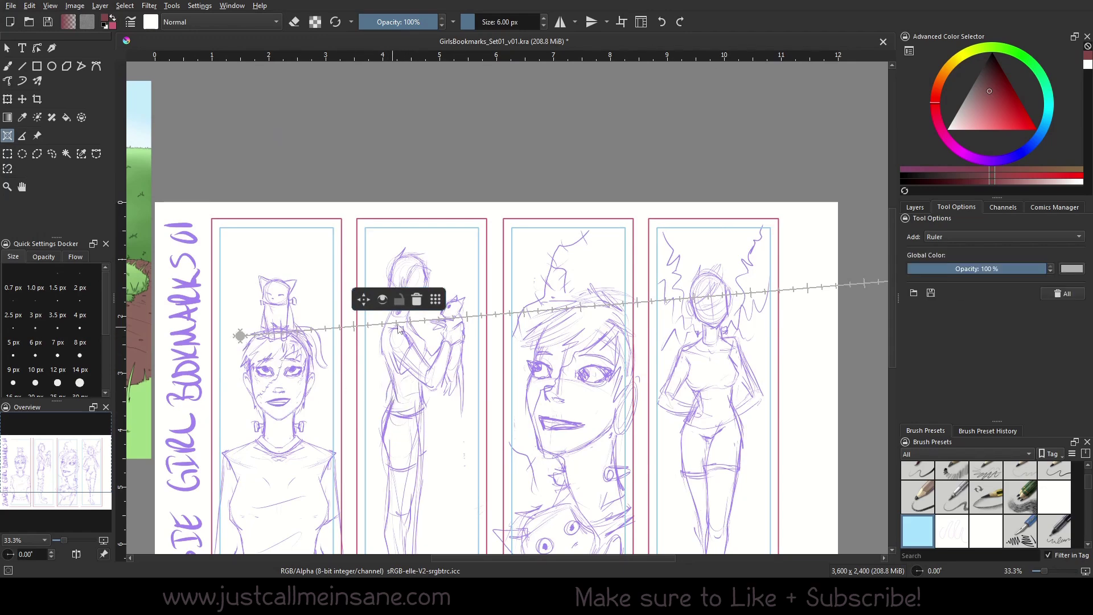
{"action": "left_click", "coordinate": [438, 299]}
{"action": "left_click_drag", "start_coordinate": [710, 317], "coordinate": [532, 325]}
{"action": "left_click_drag", "start_coordinate": [739, 286], "coordinate": [697, 586]}
{"action": "left_click_drag", "start_coordinate": [372, 390], "coordinate": [439, 218]}
{"action": "scroll", "coordinate": [439, 218], "scroll_direction": "down", "scroll_amount": 2}
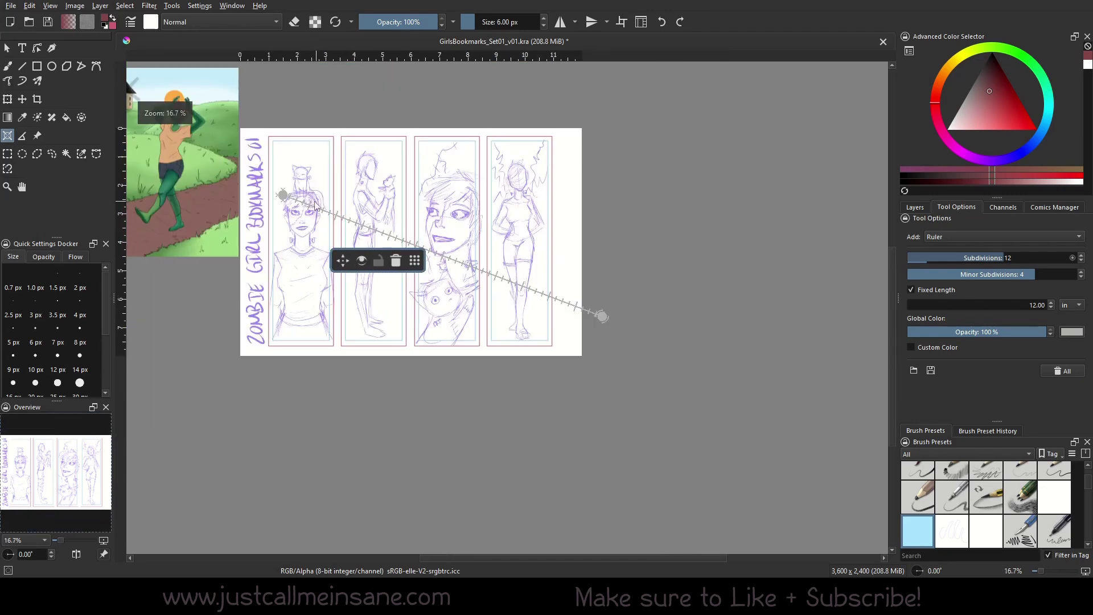
Stand the ruler assistant vertically from the canvas's bottom edge, near the right border of the first bookmark.
{"action": "left_click_drag", "start_coordinate": [283, 197], "coordinate": [333, 354]}
{"action": "left_click_drag", "start_coordinate": [652, 477], "coordinate": [326, 78]}
{"action": "left_click_drag", "start_coordinate": [409, 155], "coordinate": [483, 222]}
Set the ruler's minor subdivisions to 1 and move its lower end onto the bottom-right corner of the first bookmark's red border.
{"action": "scroll", "coordinate": [435, 261], "scroll_direction": "up", "scroll_amount": 3}
{"action": "scroll", "coordinate": [380, 317], "scroll_direction": "up", "scroll_amount": 1}
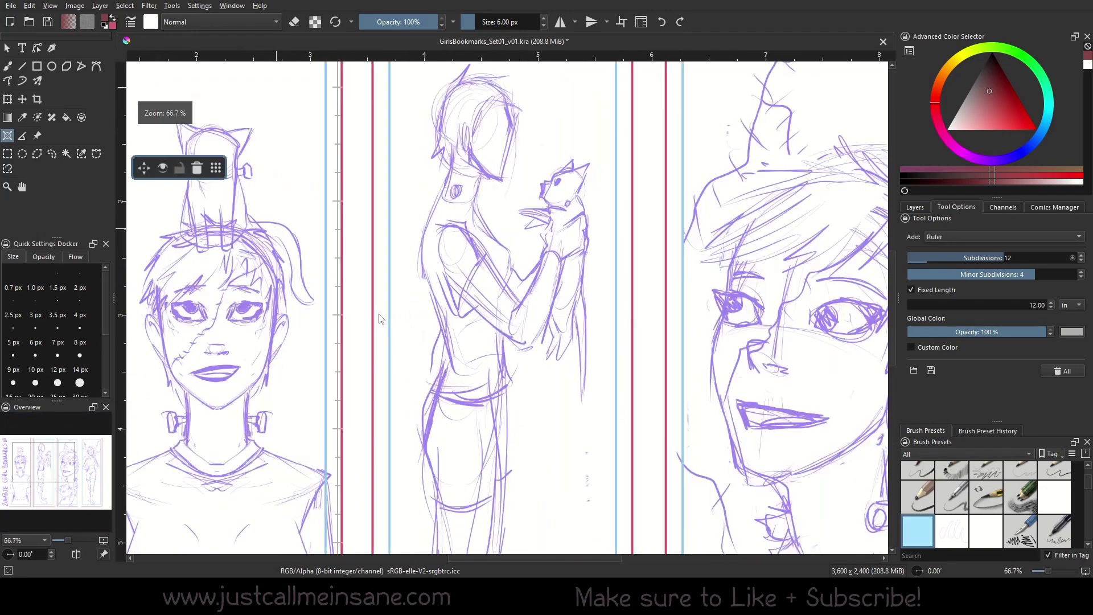
{"action": "scroll", "coordinate": [380, 317], "scroll_direction": "down", "scroll_amount": 1}
{"action": "left_click_drag", "start_coordinate": [380, 317], "coordinate": [443, 127]}
{"action": "left_click_drag", "start_coordinate": [443, 372], "coordinate": [448, 280]}
{"action": "left_click_drag", "start_coordinate": [1034, 274], "coordinate": [831, 278]}
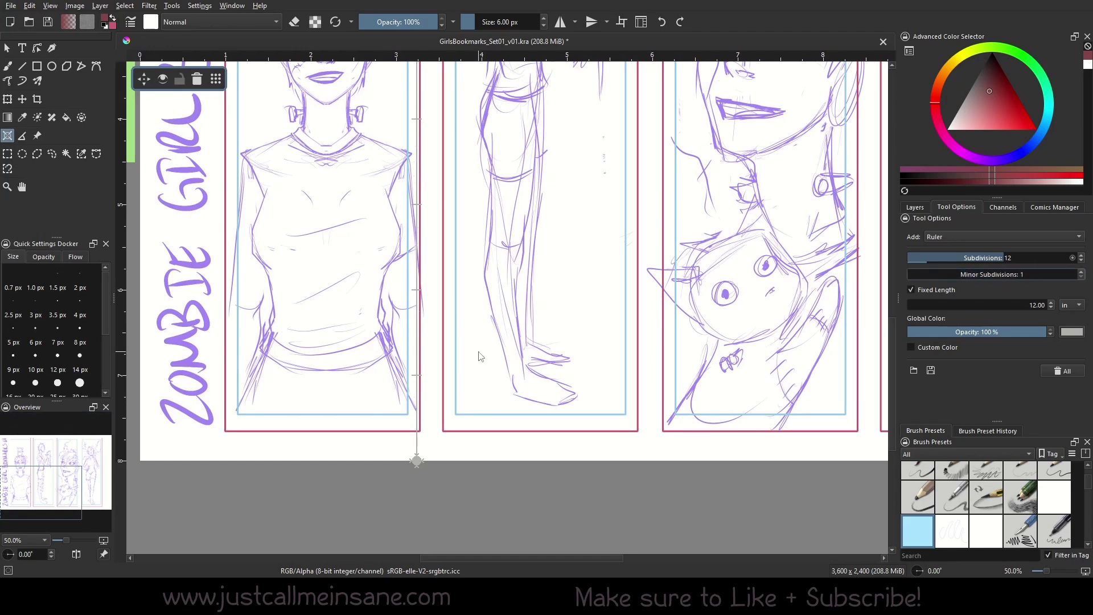
{"action": "left_click_drag", "start_coordinate": [417, 460], "coordinate": [420, 432]}
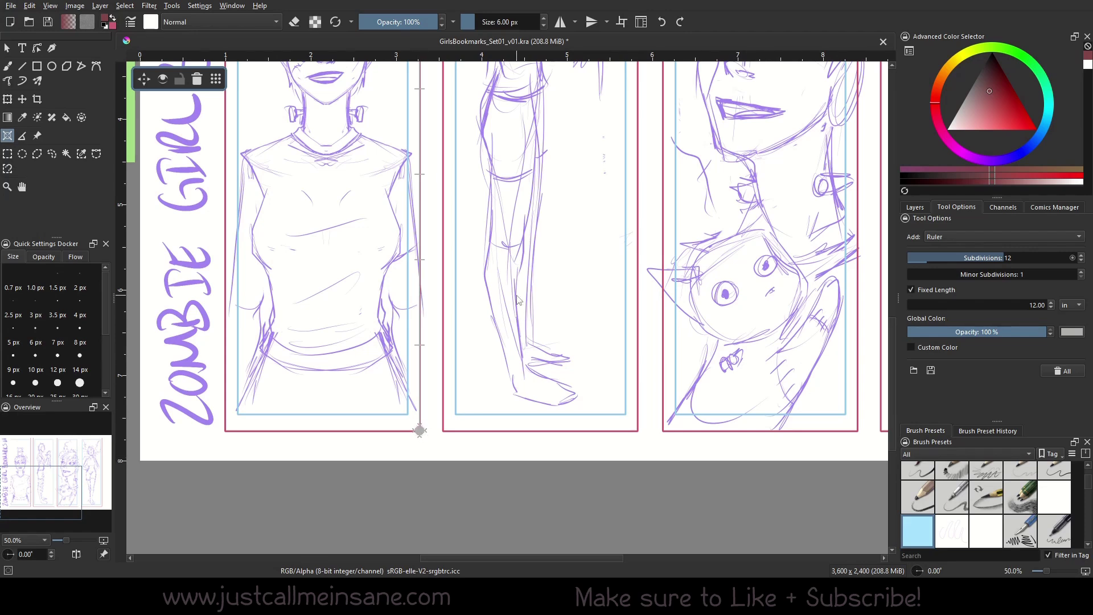
Handwrite inch numbers beside the ruler's ticks with the brush, counting up from 1 at the bottom of the bookmark.
{"action": "left_click_drag", "start_coordinate": [450, 369], "coordinate": [411, 332]}
{"action": "key", "text": "b"}
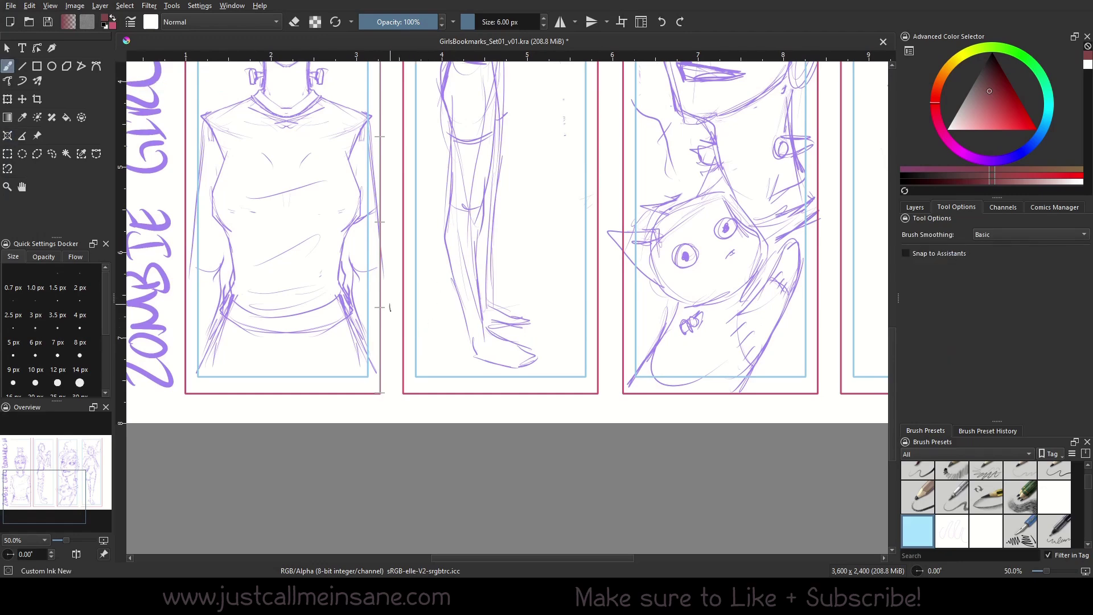
{"action": "left_click_drag", "start_coordinate": [389, 217], "coordinate": [401, 286]}
{"action": "left_click_drag", "start_coordinate": [398, 191], "coordinate": [431, 334]}
{"action": "mouse_move", "coordinate": [408, 208]}
{"action": "left_mouse_down"}
{"action": "mouse_move", "coordinate": [430, 285]}
{"action": "mouse_move", "coordinate": [414, 220]}
{"action": "left_mouse_up"}
{"action": "mouse_move", "coordinate": [497, 238]}
{"action": "left_mouse_down"}
{"action": "mouse_move", "coordinate": [515, 269]}
{"action": "mouse_move", "coordinate": [509, 285]}
{"action": "left_mouse_up"}
{"action": "left_click_drag", "start_coordinate": [430, 171], "coordinate": [452, 315]}
{"action": "left_click_drag", "start_coordinate": [423, 215], "coordinate": [426, 226]}
{"action": "left_click_drag", "start_coordinate": [543, 350], "coordinate": [510, 182]}
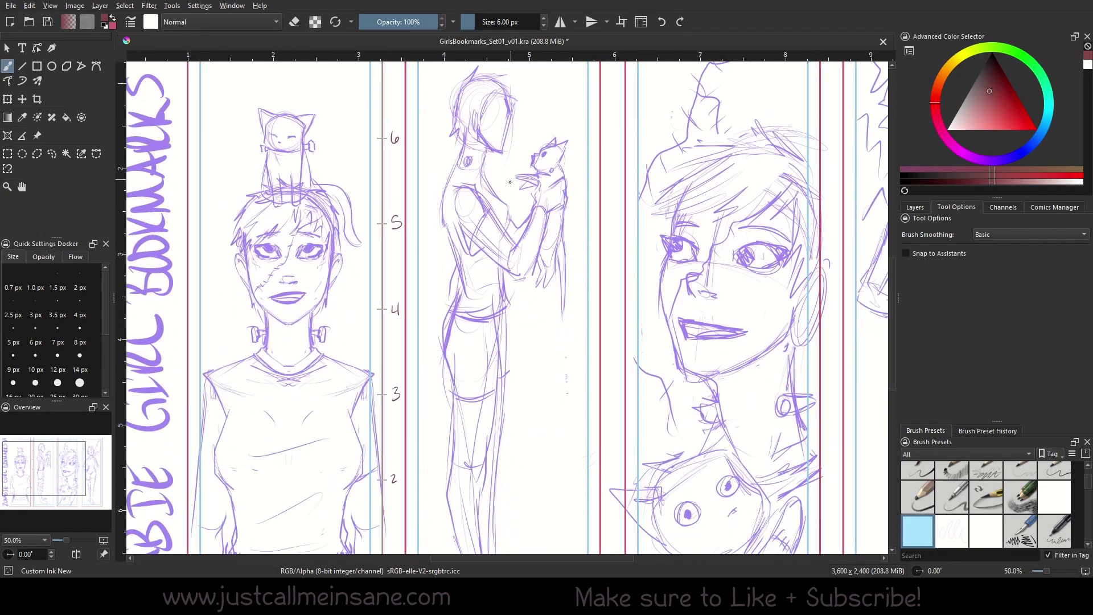
Move the ruler assistant's floating controls above the second bookmark and set its minor subdivisions to 4.
{"action": "scroll", "coordinate": [510, 182], "scroll_direction": "down", "scroll_amount": 5}
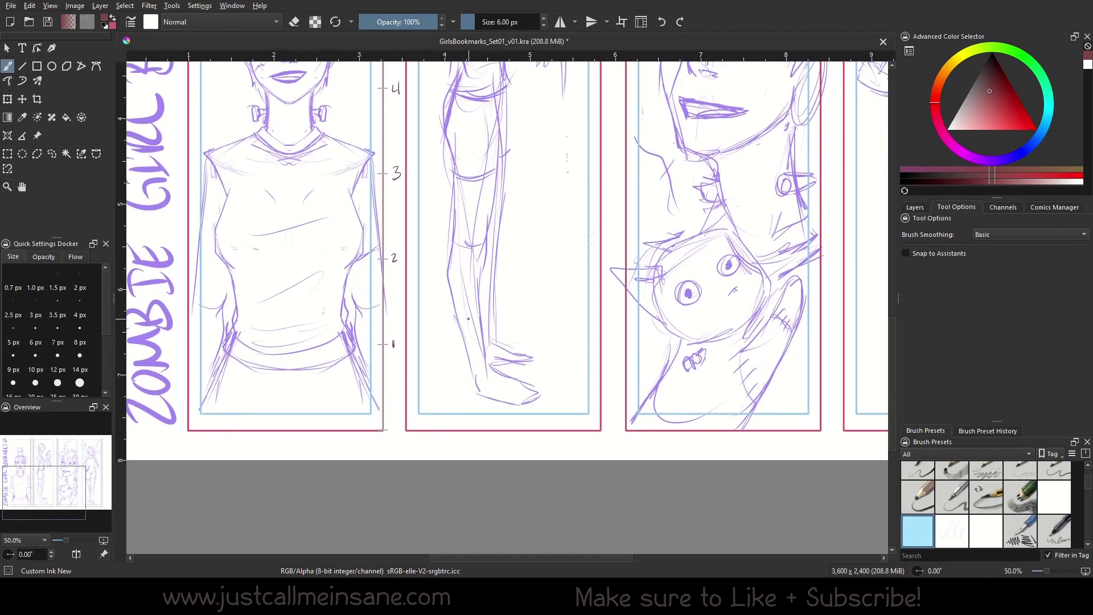
{"action": "left_click_drag", "start_coordinate": [476, 282], "coordinate": [479, 374]}
{"action": "scroll", "coordinate": [381, 259], "scroll_direction": "up", "scroll_amount": 4}
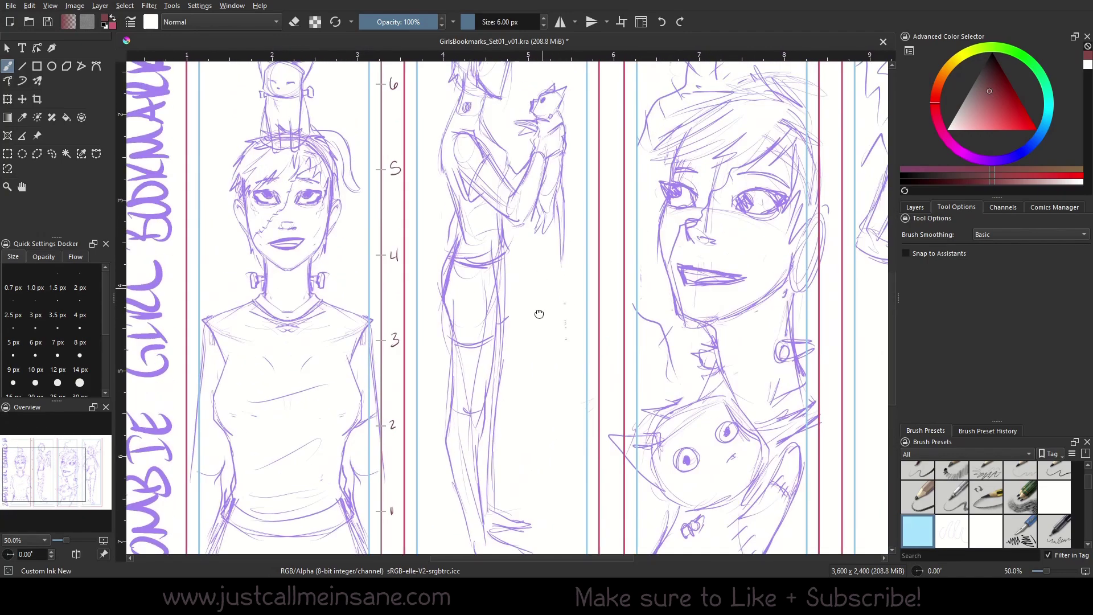
{"action": "scroll", "coordinate": [366, 205], "scroll_direction": "up", "scroll_amount": 1}
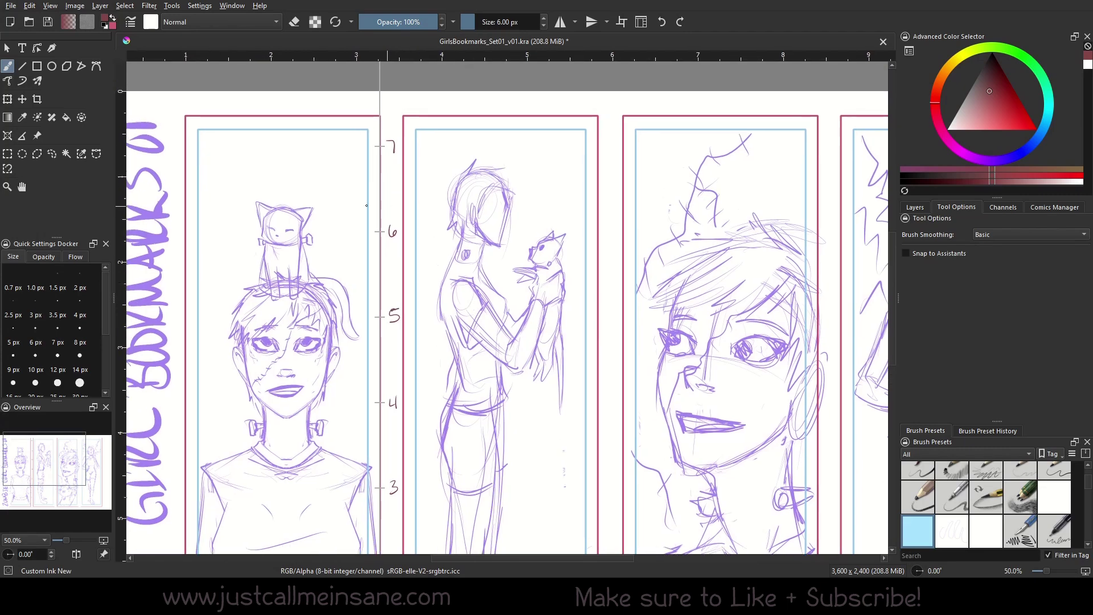
{"action": "scroll", "coordinate": [437, 170], "scroll_direction": "down", "scroll_amount": 2}
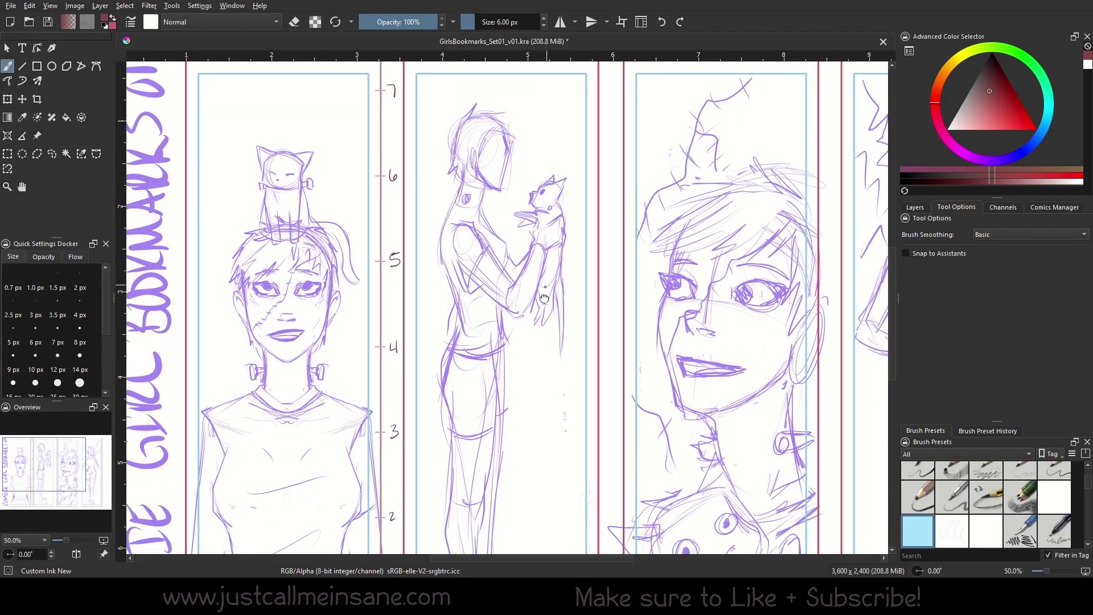
{"action": "scroll", "coordinate": [532, 369], "scroll_direction": "up", "scroll_amount": 3}
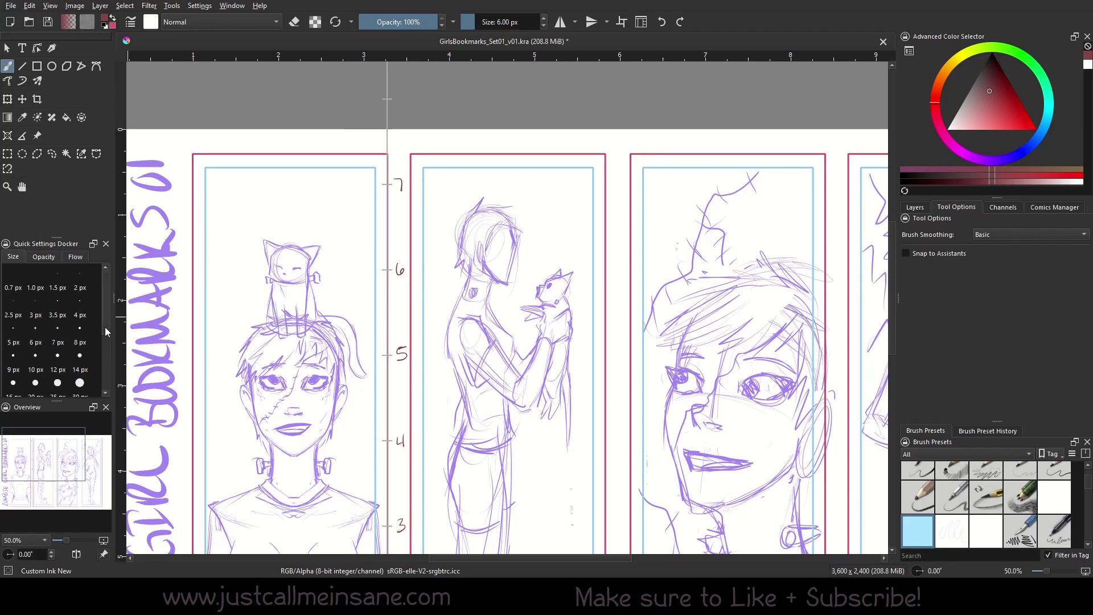
{"action": "left_click", "coordinate": [8, 135]}
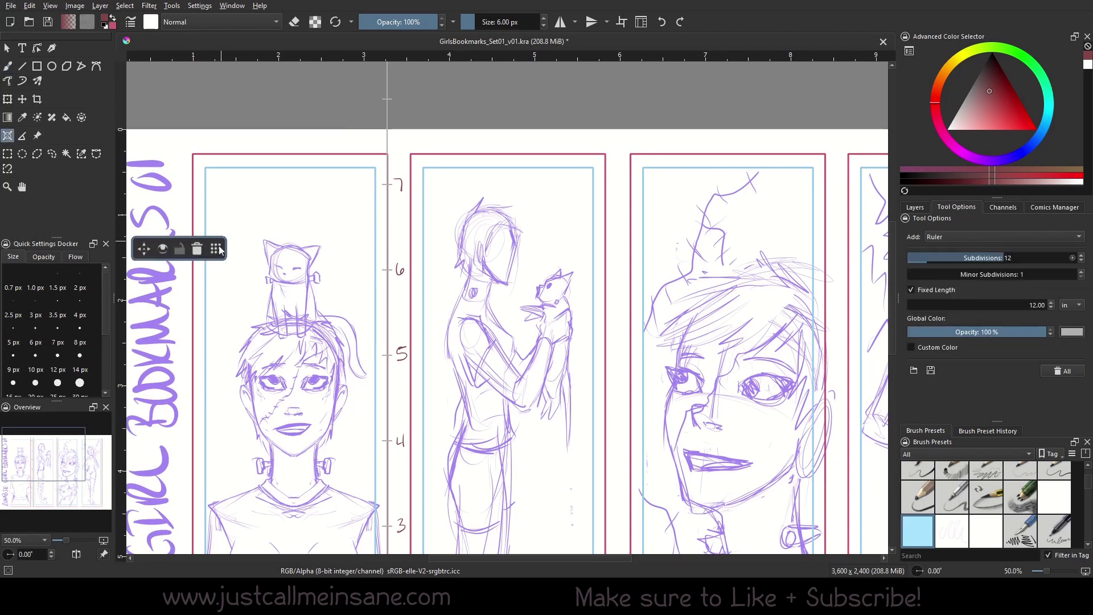
{"action": "mouse_move", "coordinate": [315, 255]}
{"action": "left_mouse_down"}
{"action": "mouse_move", "coordinate": [405, 227]}
{"action": "mouse_move", "coordinate": [405, 195]}
{"action": "left_mouse_up"}
{"action": "mouse_move", "coordinate": [346, 219]}
{"action": "left_mouse_down"}
{"action": "mouse_move", "coordinate": [613, 212]}
{"action": "mouse_move", "coordinate": [623, 180]}
{"action": "mouse_move", "coordinate": [575, 134]}
{"action": "left_mouse_up"}
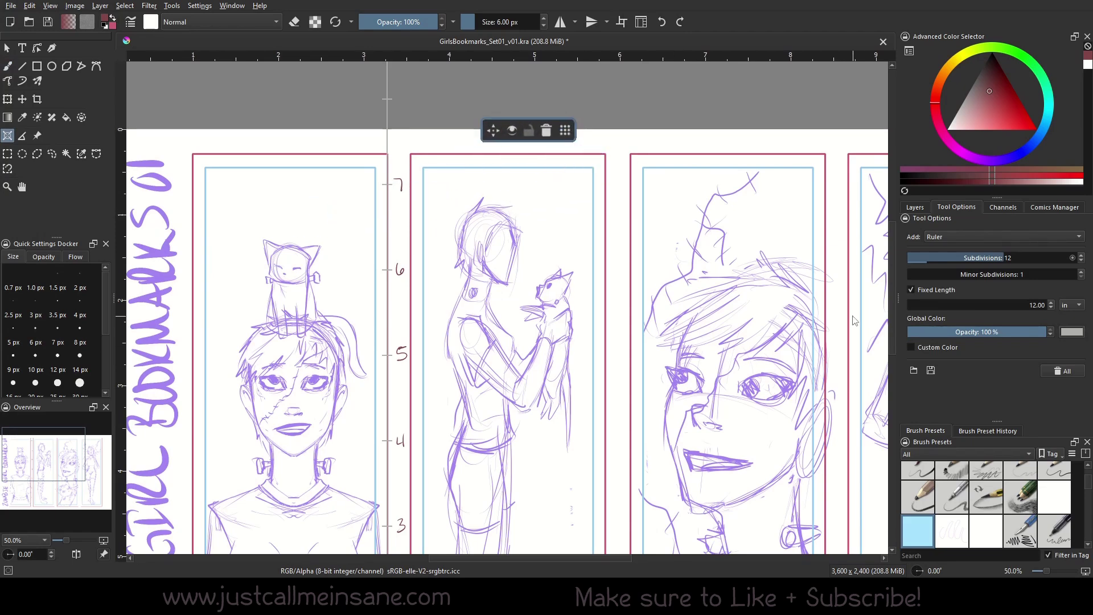
{"action": "left_click", "coordinate": [1080, 272]}
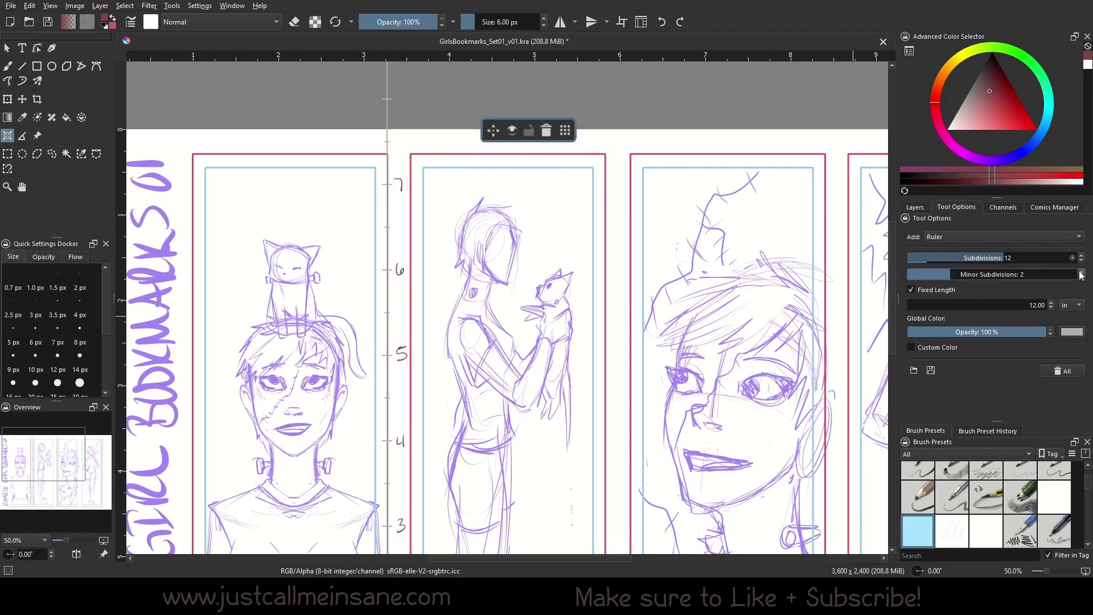
{"action": "left_click", "coordinate": [1081, 273]}
{"action": "left_click", "coordinate": [1081, 272]}
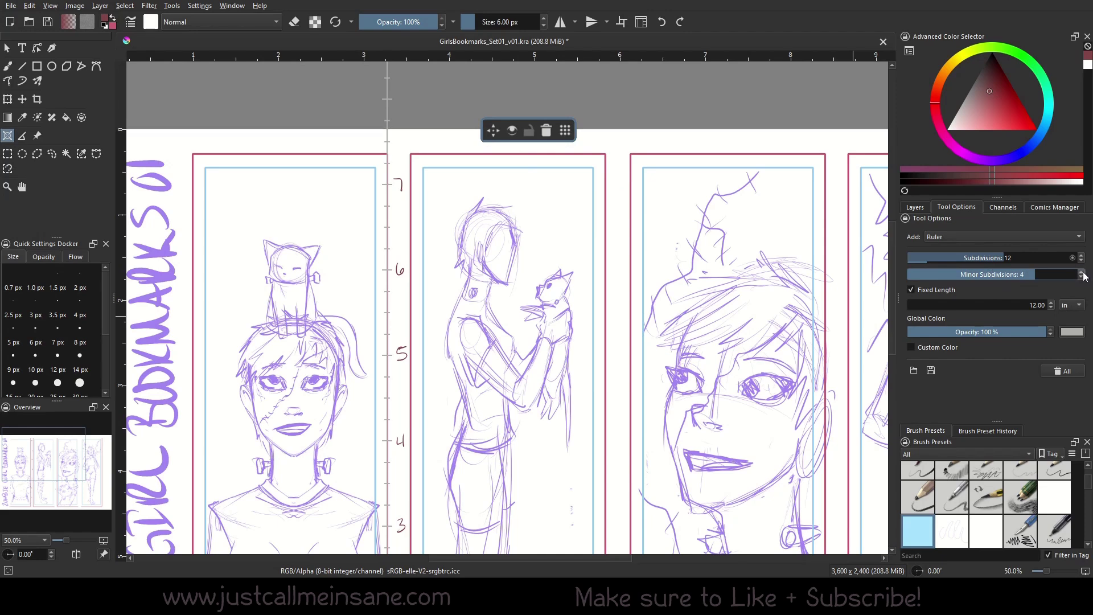
Handwrite ".5" beside the half-inch tick above 7 and an estimated ".35" at the red border's top edge.
{"action": "key", "text": "b"}
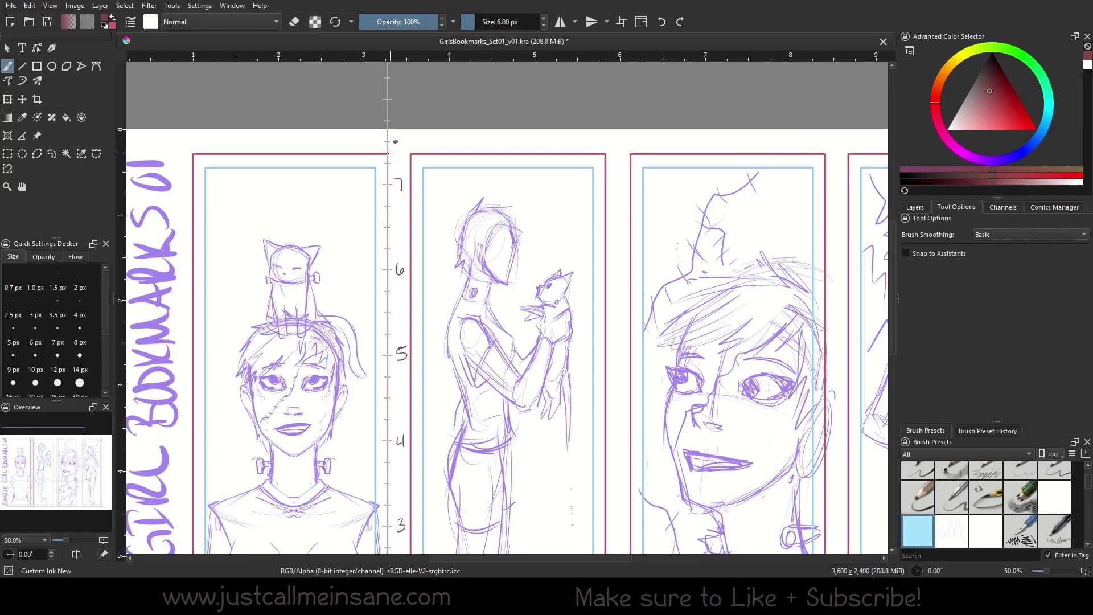
{"action": "left_click_drag", "start_coordinate": [408, 150], "coordinate": [402, 157]}
{"action": "left_click_drag", "start_coordinate": [474, 343], "coordinate": [470, 322]}
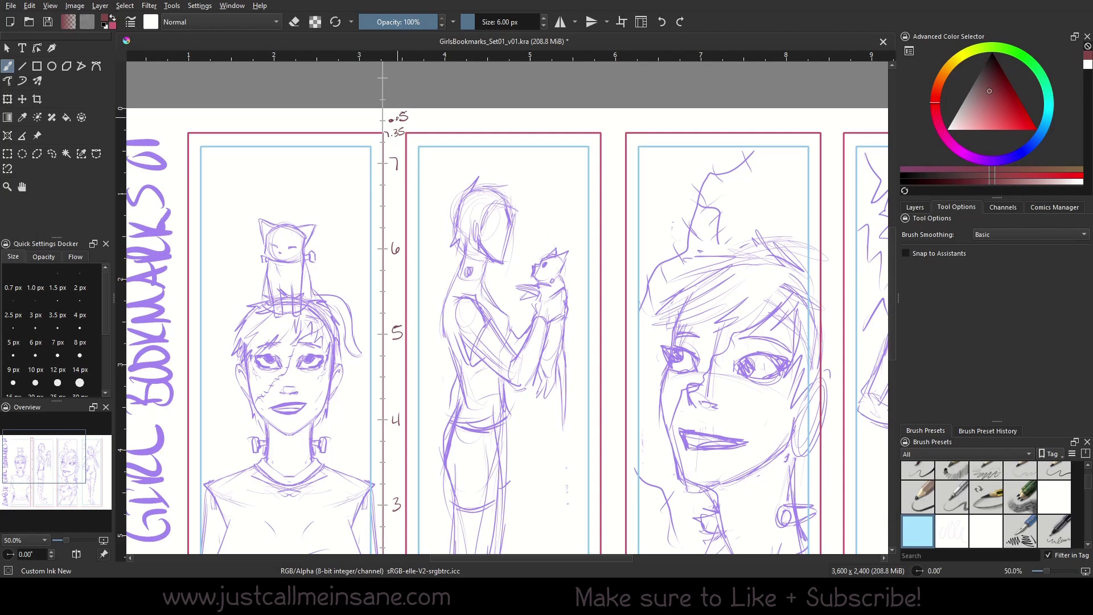
Mark the red border's top corner, erase part of the estimated reading and rewrite it as ".45" with the ink brush.
{"action": "left_click_drag", "start_coordinate": [385, 132], "coordinate": [383, 134]}
{"action": "right_click", "coordinate": [408, 181]}
{"action": "left_click", "coordinate": [410, 91]}
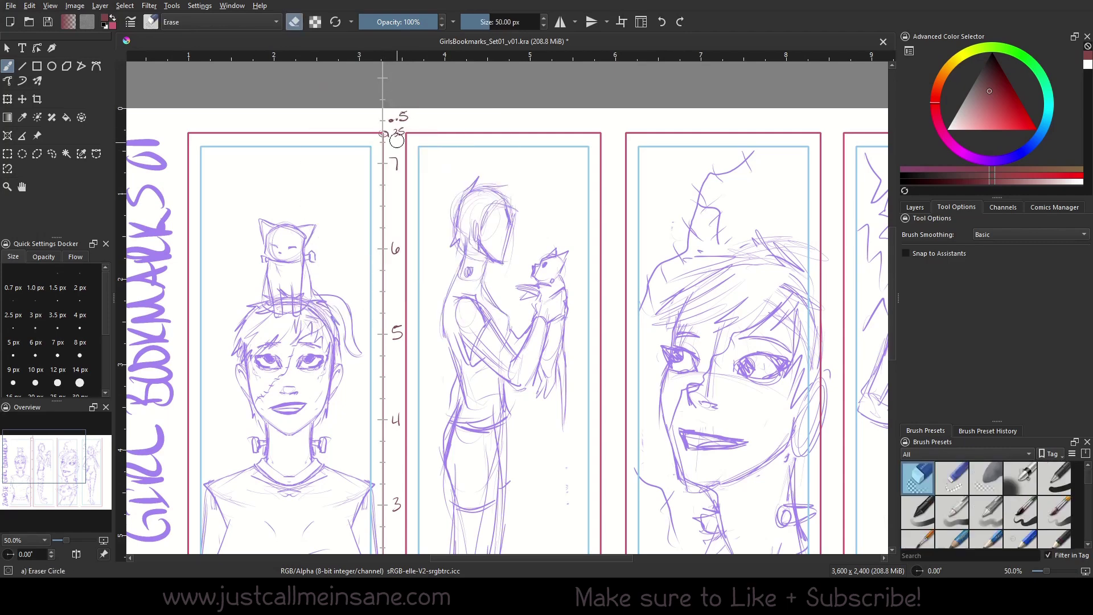
{"action": "right_click", "coordinate": [399, 183]}
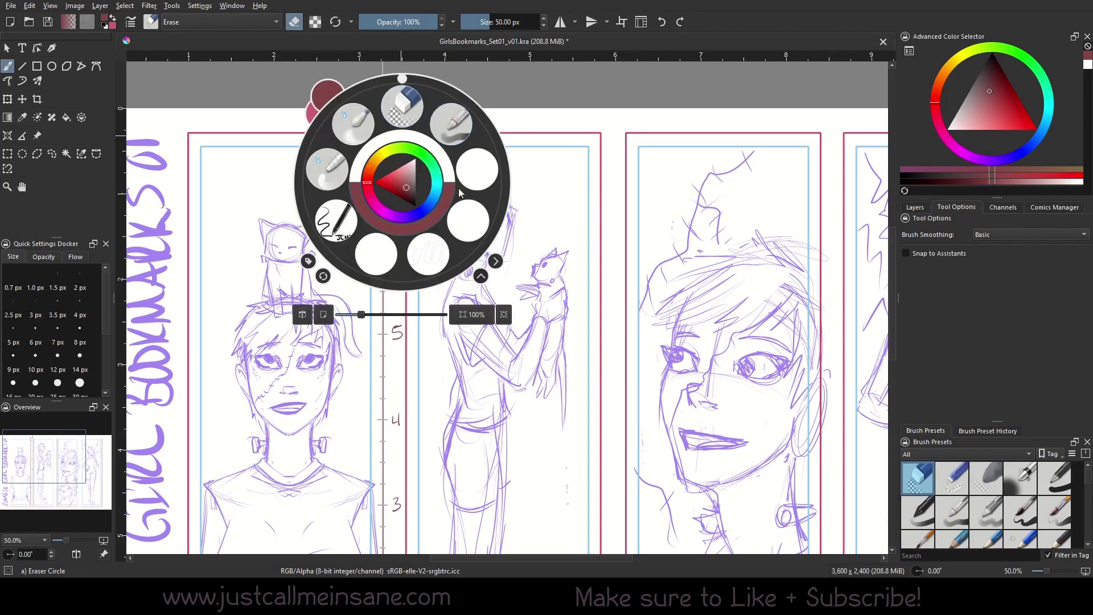
{"action": "left_click", "coordinate": [401, 110]}
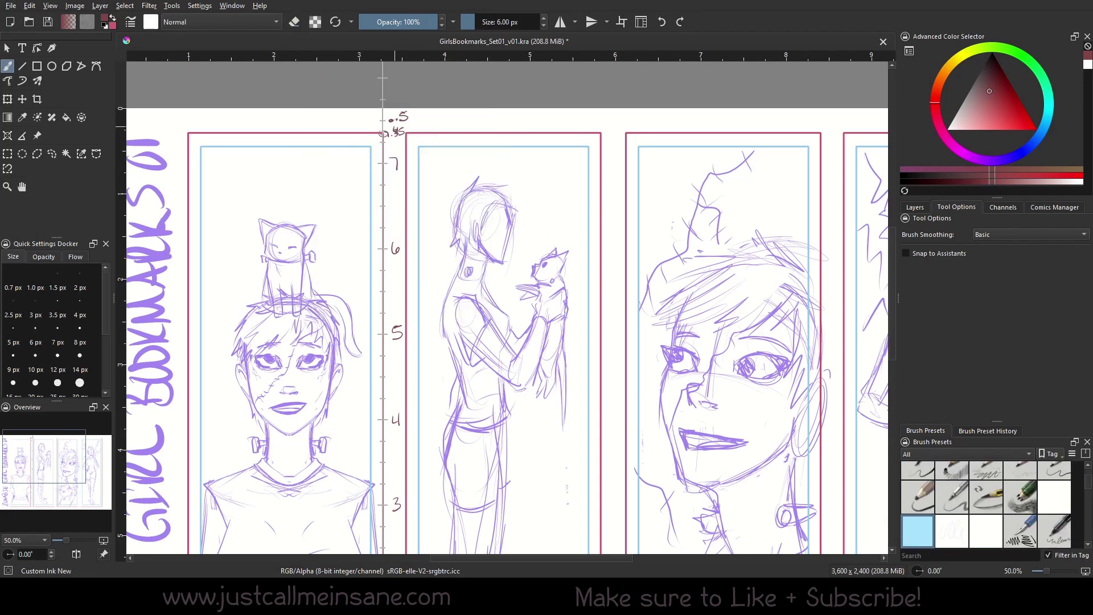
Examine the full bookmark sheet with the labelled vertical ruler beside the first bookmark.
{"action": "left_click_drag", "start_coordinate": [234, 380], "coordinate": [232, 371]}
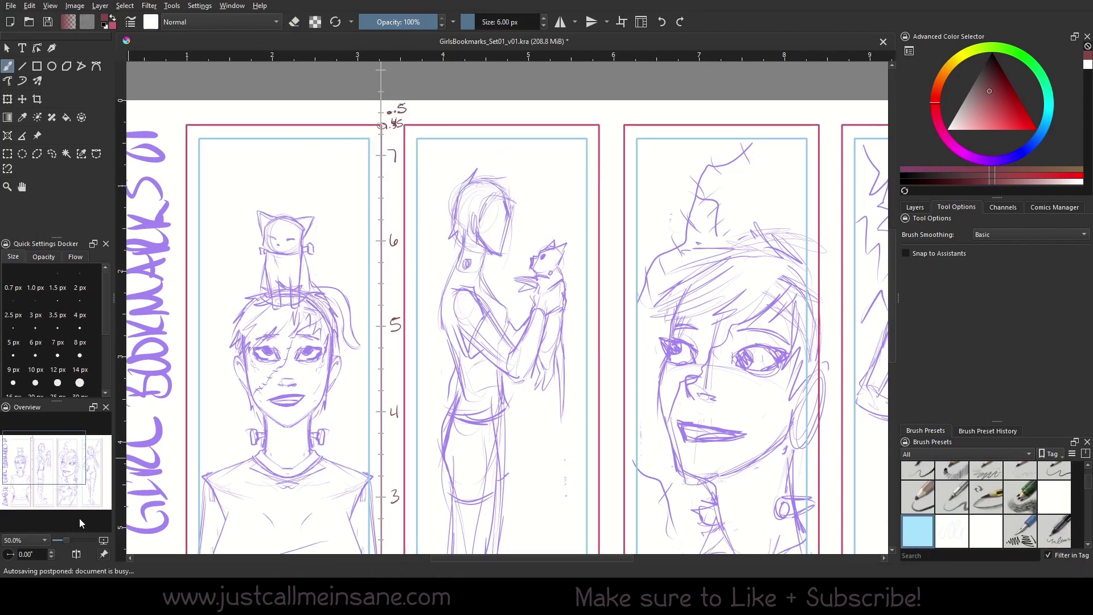
{"action": "left_click_drag", "start_coordinate": [374, 268], "coordinate": [386, 285]}
{"action": "left_click_drag", "start_coordinate": [494, 275], "coordinate": [483, 257]}
{"action": "scroll", "coordinate": [432, 302], "scroll_direction": "down", "scroll_amount": 1}
{"action": "mouse_move", "coordinate": [491, 338]}
{"action": "left_mouse_down"}
{"action": "mouse_move", "coordinate": [424, 213]}
{"action": "mouse_move", "coordinate": [453, 278]}
{"action": "left_mouse_up"}
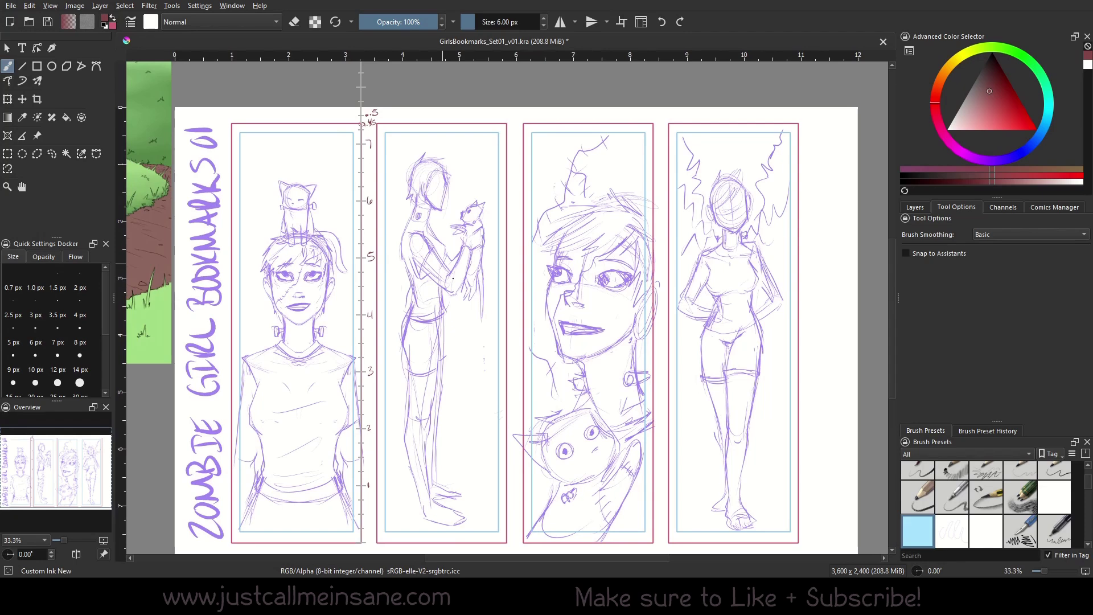
{"action": "scroll", "coordinate": [453, 278], "scroll_direction": "down", "scroll_amount": 1}
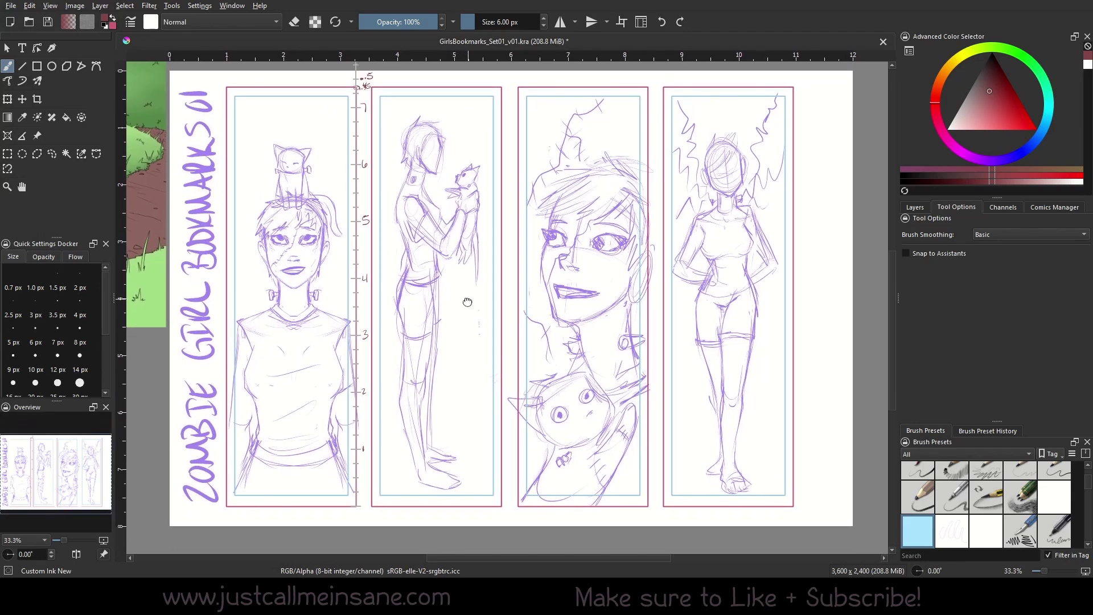
{"action": "left_click_drag", "start_coordinate": [425, 165], "coordinate": [442, 205]}
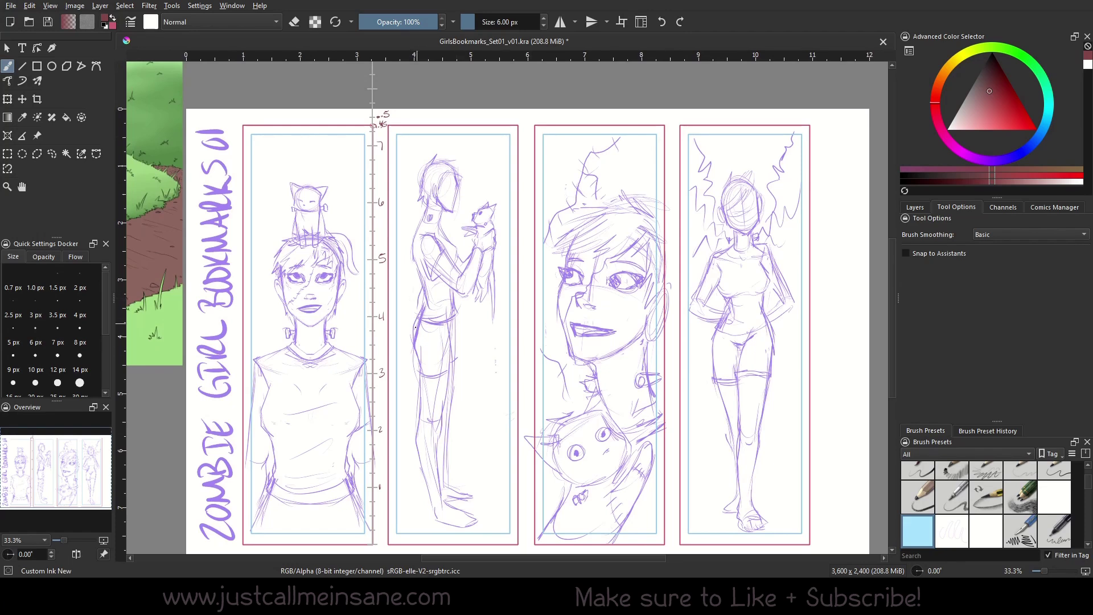
Select the ruler assistant, shift its floating controls between the second and third bookmarks, and set its minor subdivisions to 5.
{"action": "scroll", "coordinate": [471, 381], "scroll_direction": "down", "scroll_amount": 2}
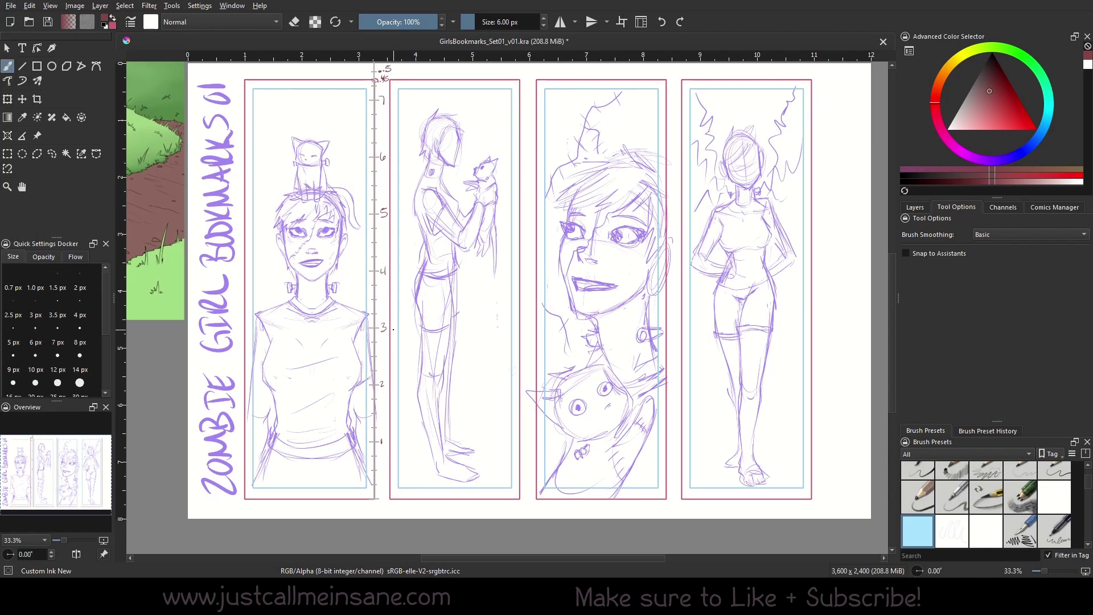
{"action": "left_click", "coordinate": [916, 207]}
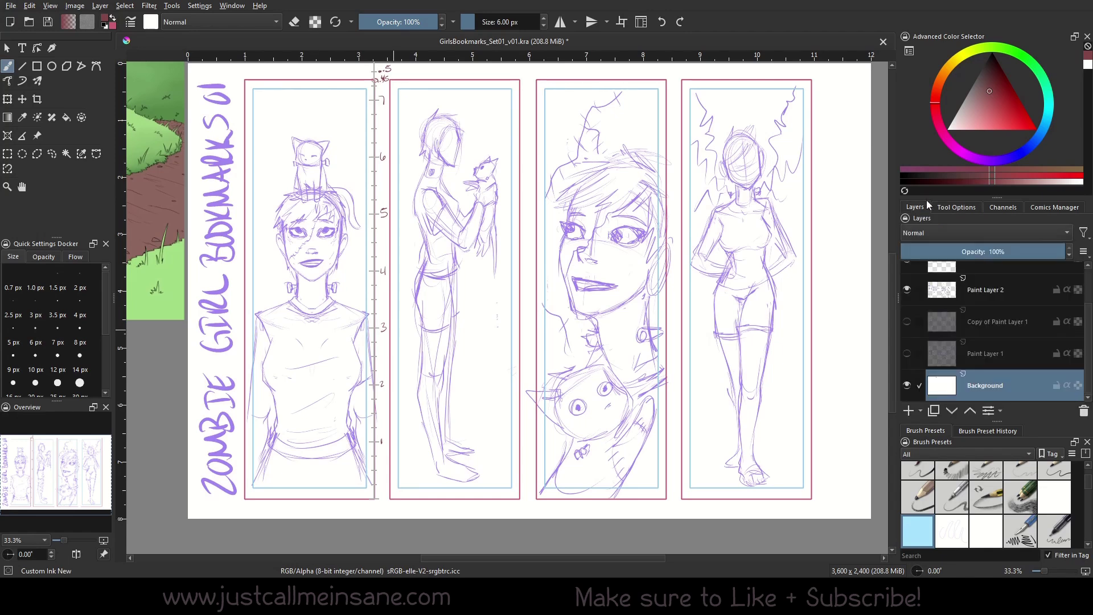
{"action": "left_click", "coordinate": [7, 136]}
{"action": "left_click", "coordinate": [957, 208]}
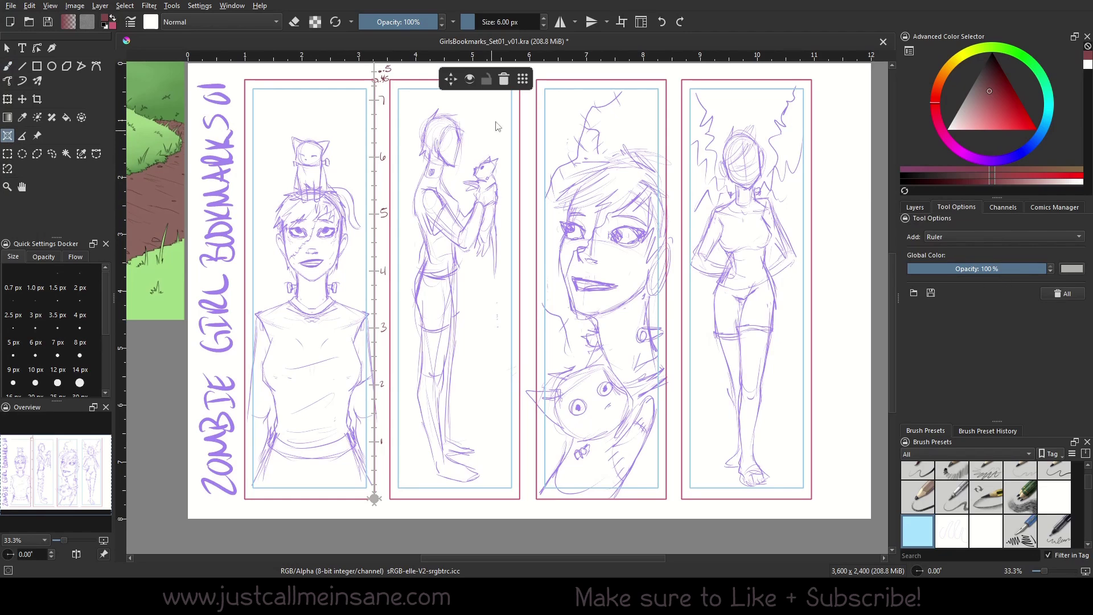
{"action": "left_click_drag", "start_coordinate": [522, 79], "coordinate": [573, 125]}
{"action": "left_click_drag", "start_coordinate": [452, 242], "coordinate": [446, 268]}
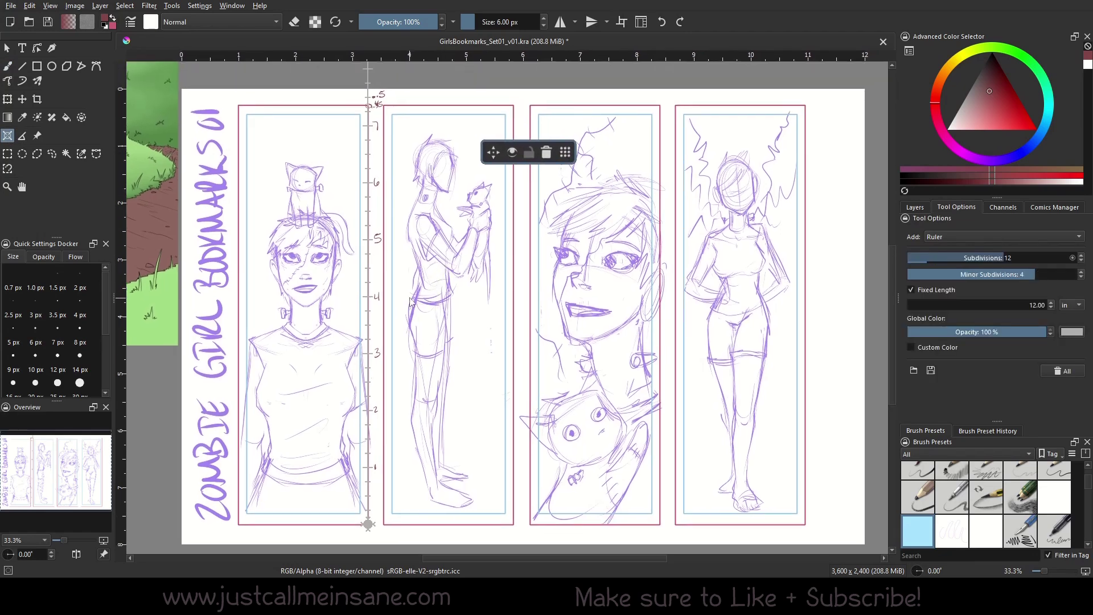
{"action": "left_click_drag", "start_coordinate": [473, 428], "coordinate": [465, 380]}
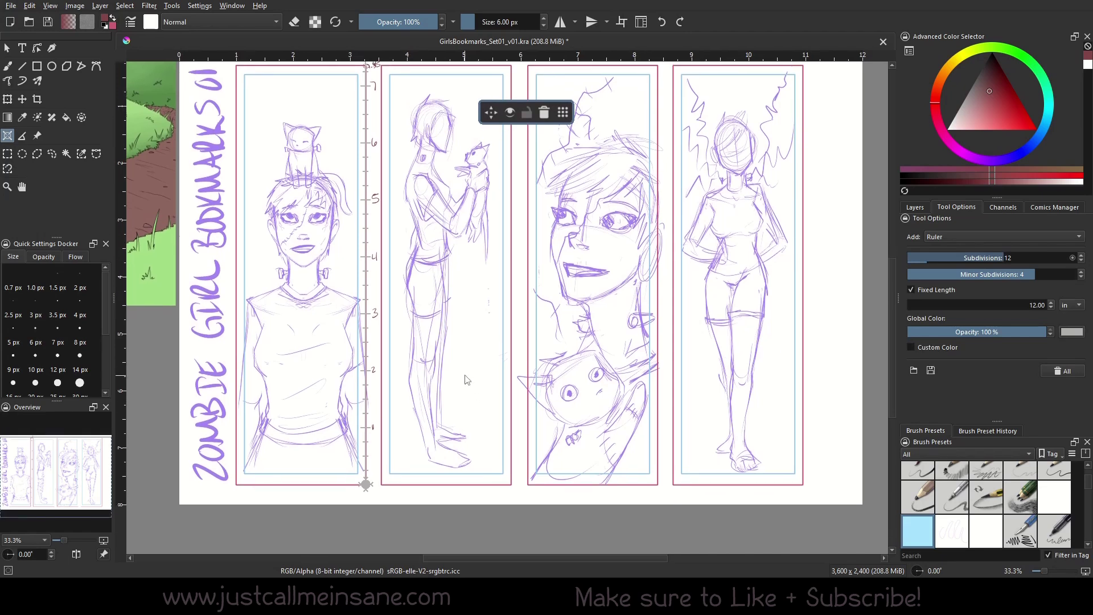
{"action": "left_click", "coordinate": [1081, 271]}
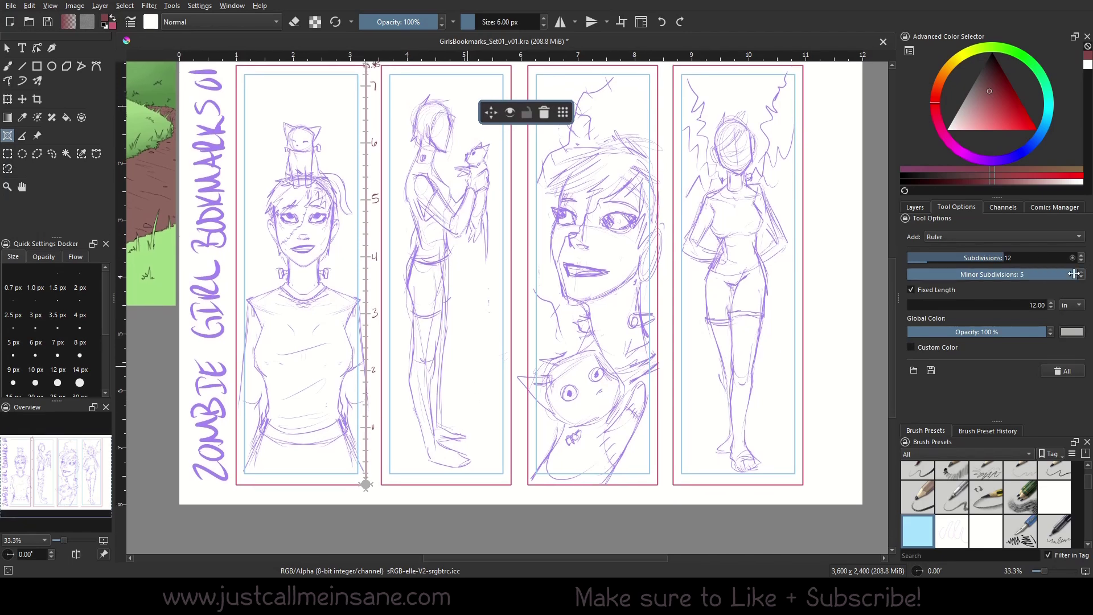
{"action": "left_click_drag", "start_coordinate": [353, 290], "coordinate": [359, 335]}
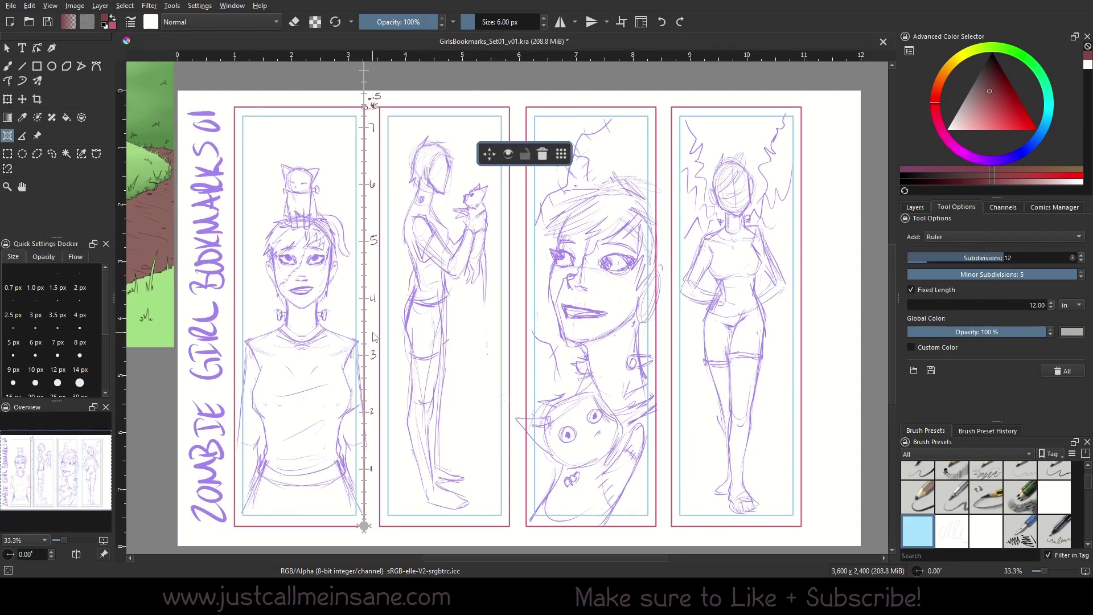
Draw an unfilled rectangle about 207 by 1364 px over the second bookmark and check the options of its width value.
{"action": "left_click", "coordinate": [37, 65]}
{"action": "left_click_drag", "start_coordinate": [456, 174], "coordinate": [494, 432]}
{"action": "right_click", "coordinate": [986, 337]}
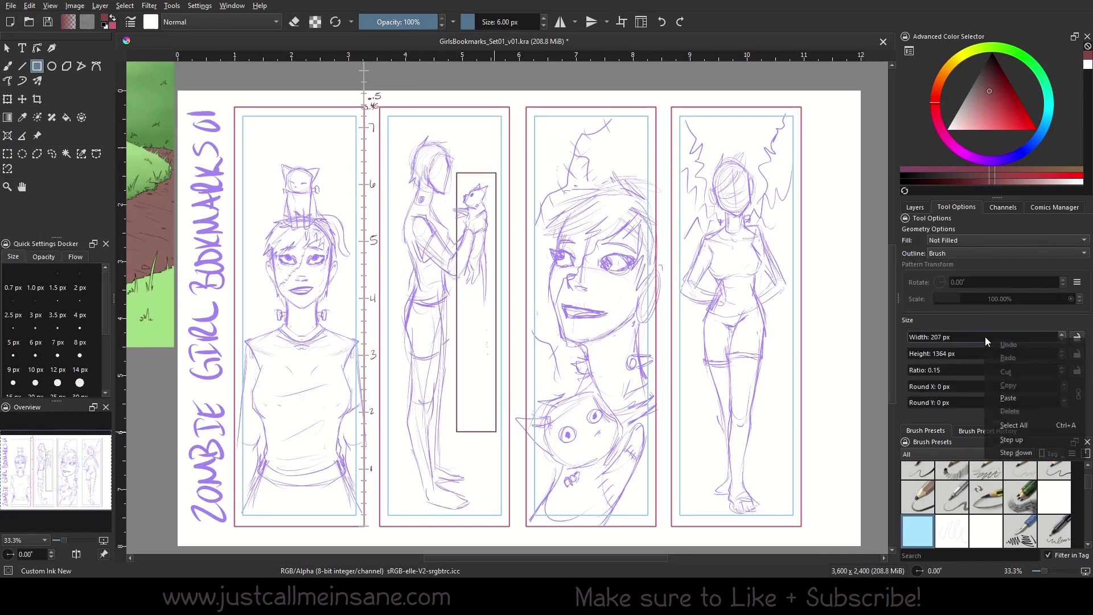
{"action": "left_click", "coordinate": [999, 323]}
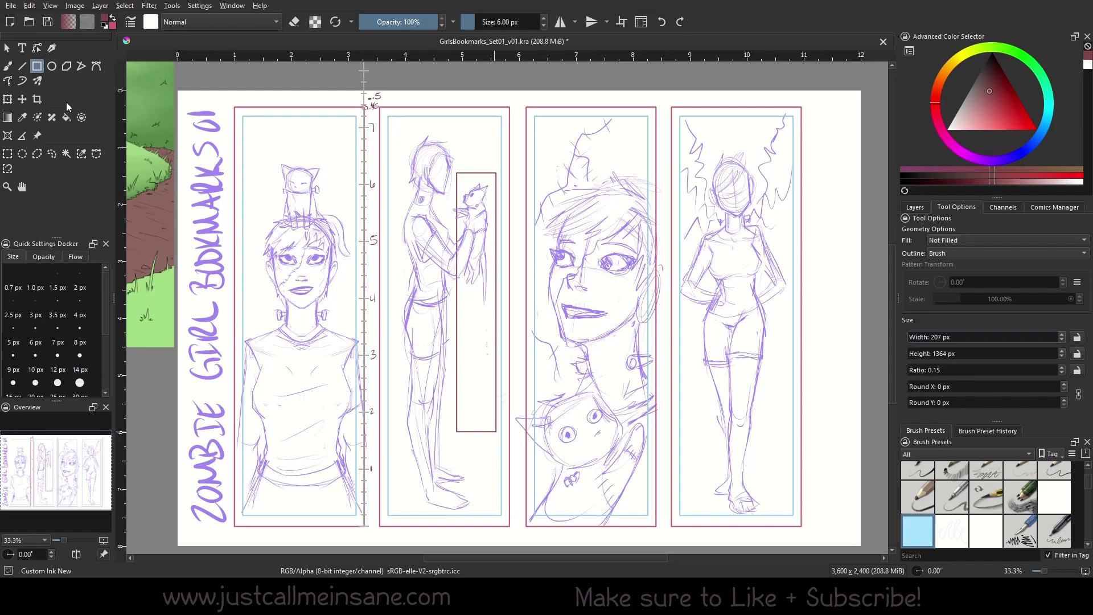
Return to the freehand brush and undo the rectangle on the second bookmark.
{"action": "key", "text": "b"}
{"action": "key", "text": "ctrl+z"}
{"action": "scroll", "coordinate": [557, 230], "scroll_direction": "down", "scroll_amount": 3}
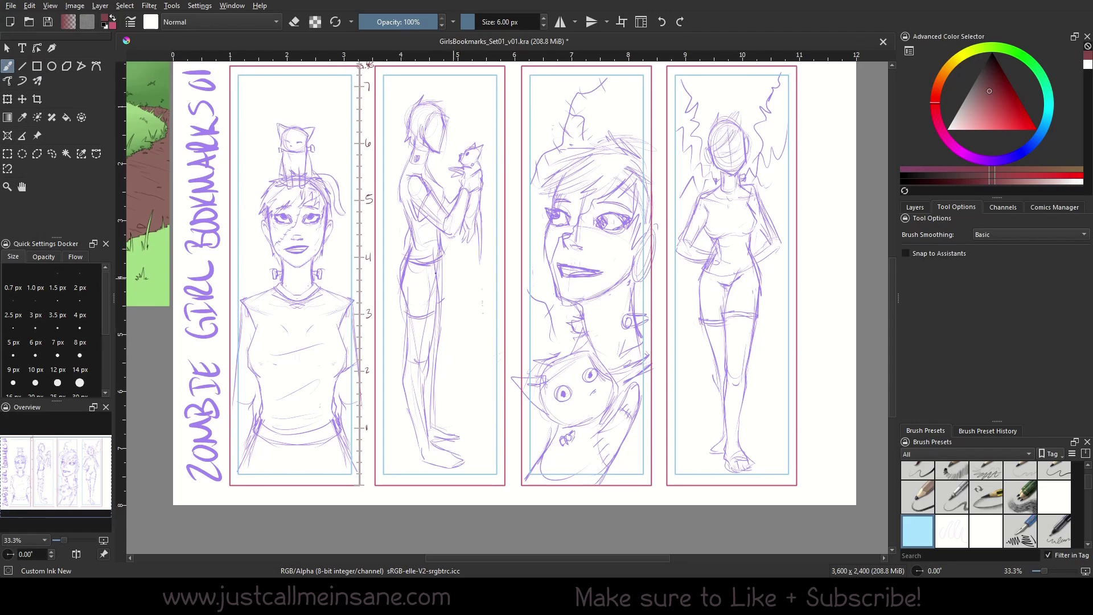
{"action": "left_click_drag", "start_coordinate": [508, 218], "coordinate": [481, 257]}
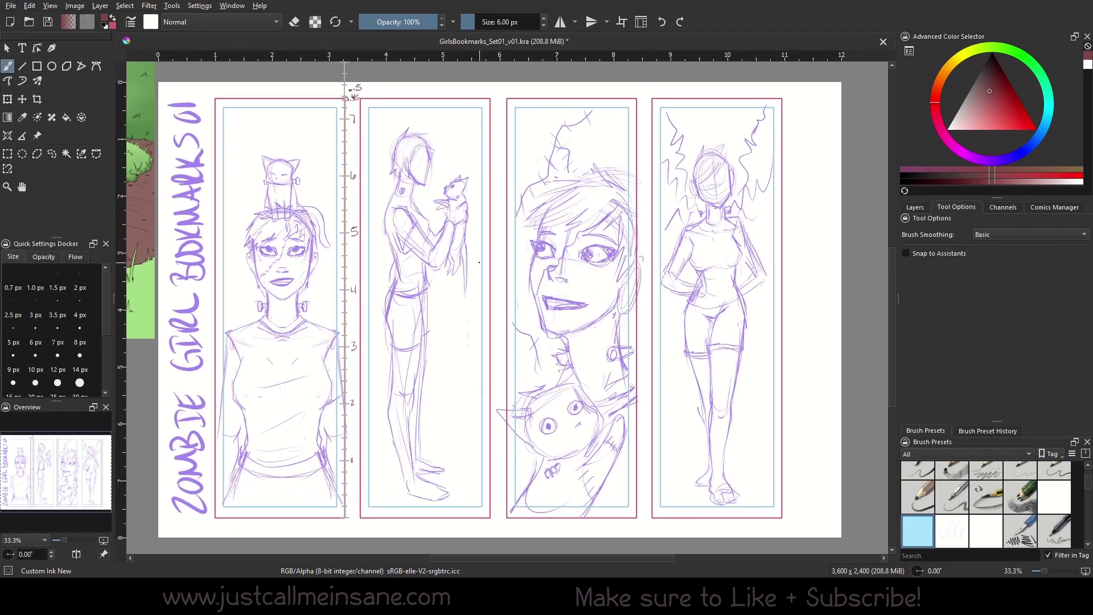
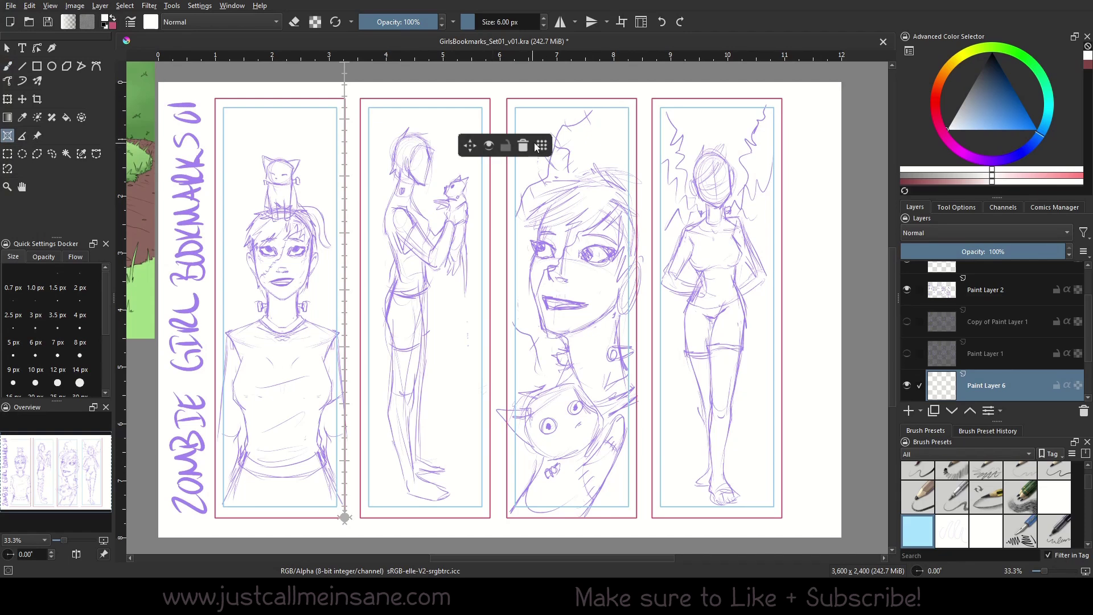
Move the vertical ruler assistant to the 6-inch mark between the second and third bookmarks, ending at the canvas's lower edge.
{"action": "left_click_drag", "start_coordinate": [470, 150], "coordinate": [618, 164]}
{"action": "left_click_drag", "start_coordinate": [432, 382], "coordinate": [353, 225]}
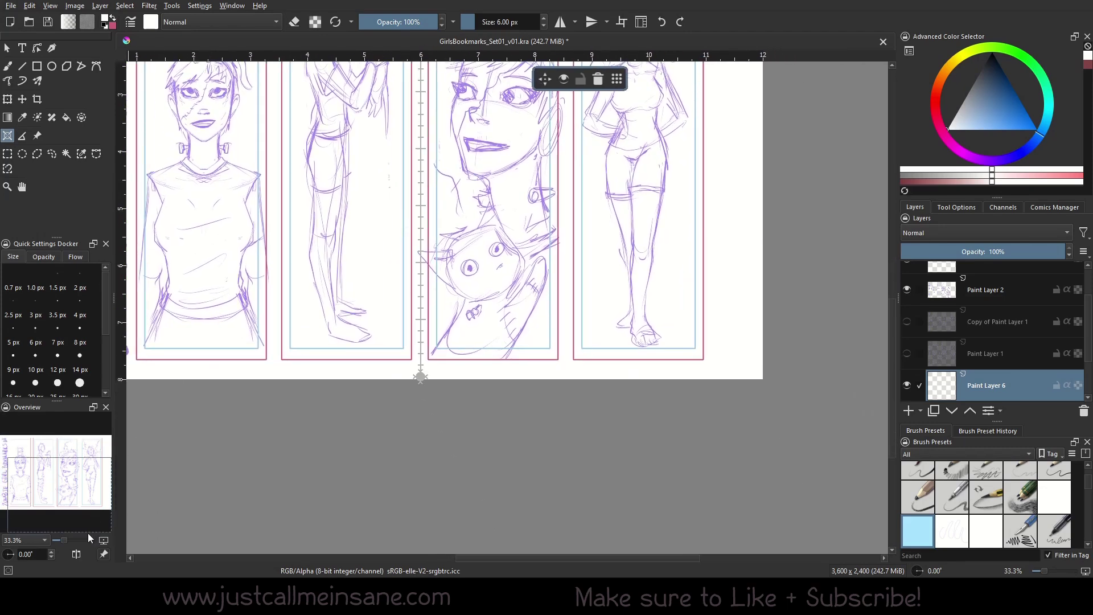
{"action": "left_click_drag", "start_coordinate": [583, 89], "coordinate": [485, 333]}
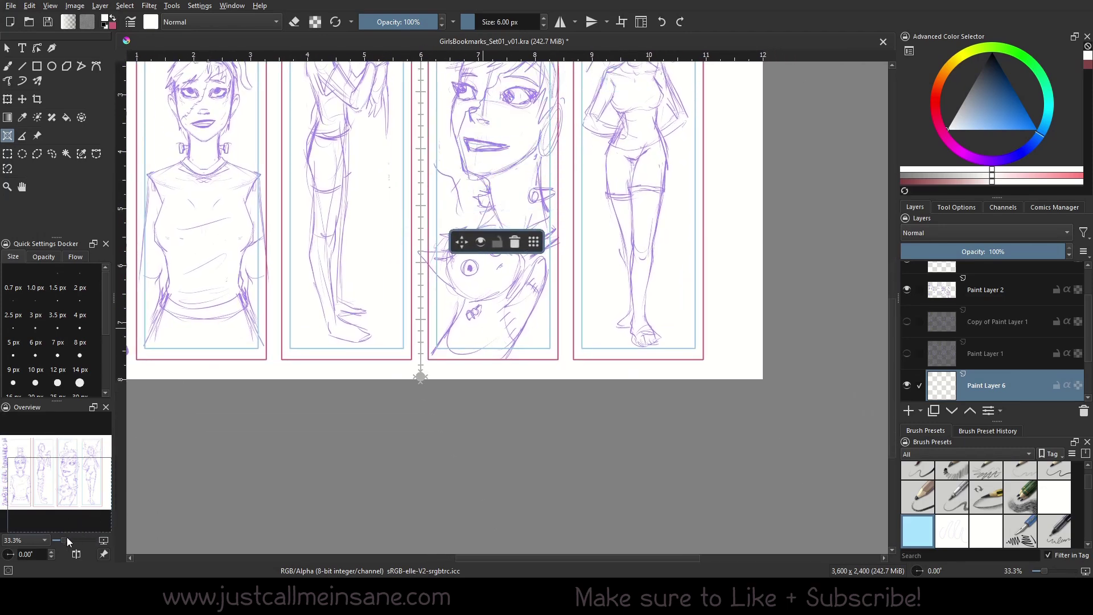
{"action": "left_click_drag", "start_coordinate": [66, 537], "coordinate": [73, 538]}
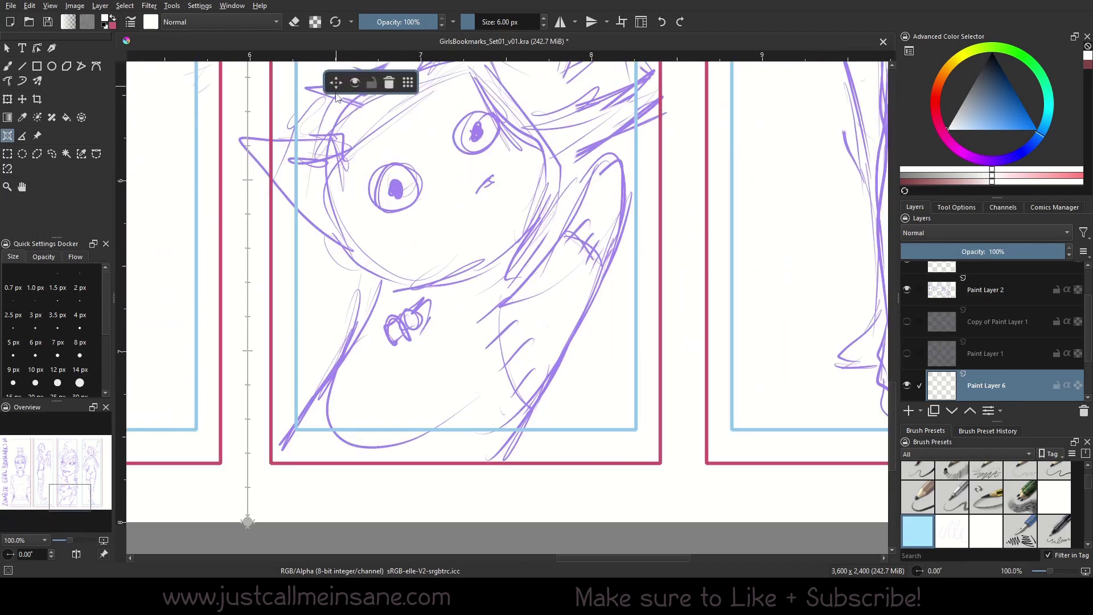
{"action": "left_click_drag", "start_coordinate": [335, 89], "coordinate": [334, 90]}
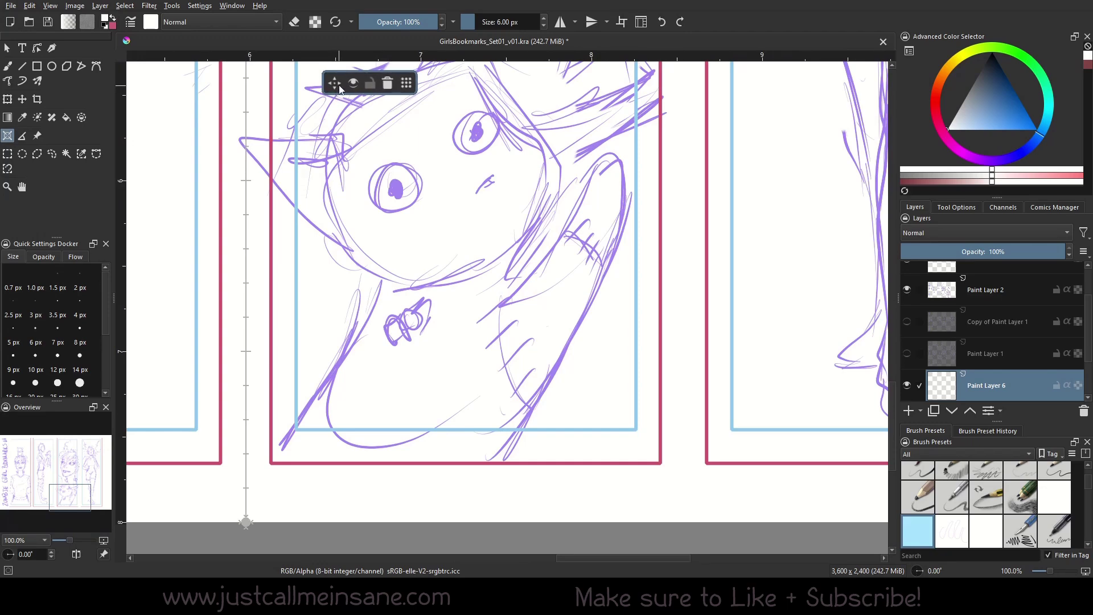
{"action": "left_click_drag", "start_coordinate": [69, 537], "coordinate": [66, 537]}
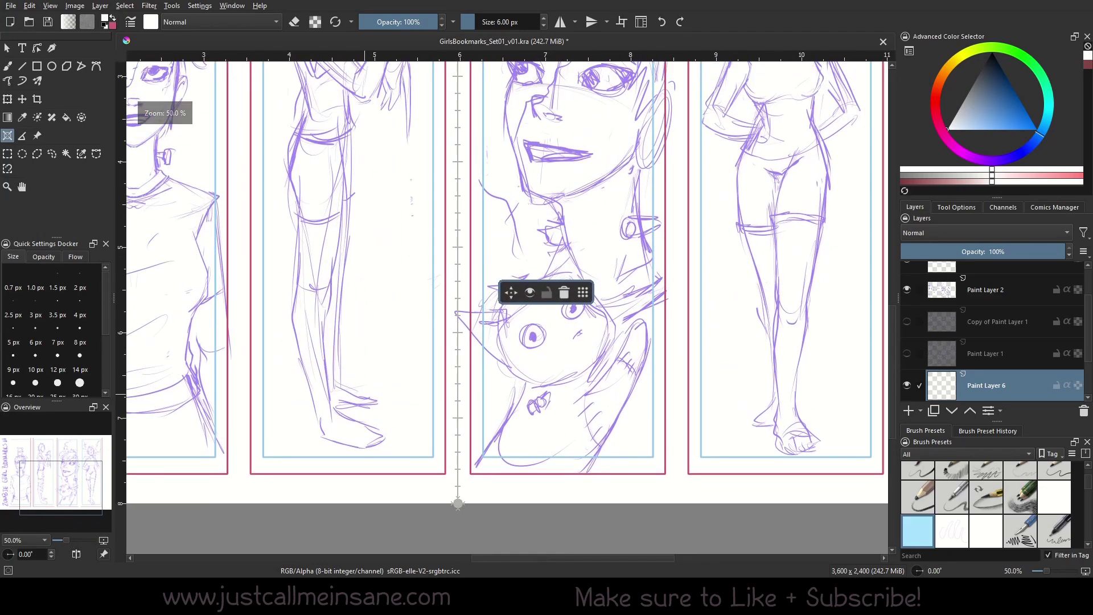
Switch to the freehand brush and enable snapping to assistants.
{"action": "key", "text": "b"}
{"action": "left_click_drag", "start_coordinate": [753, 259], "coordinate": [690, 258]}
{"action": "left_click", "coordinate": [956, 207]}
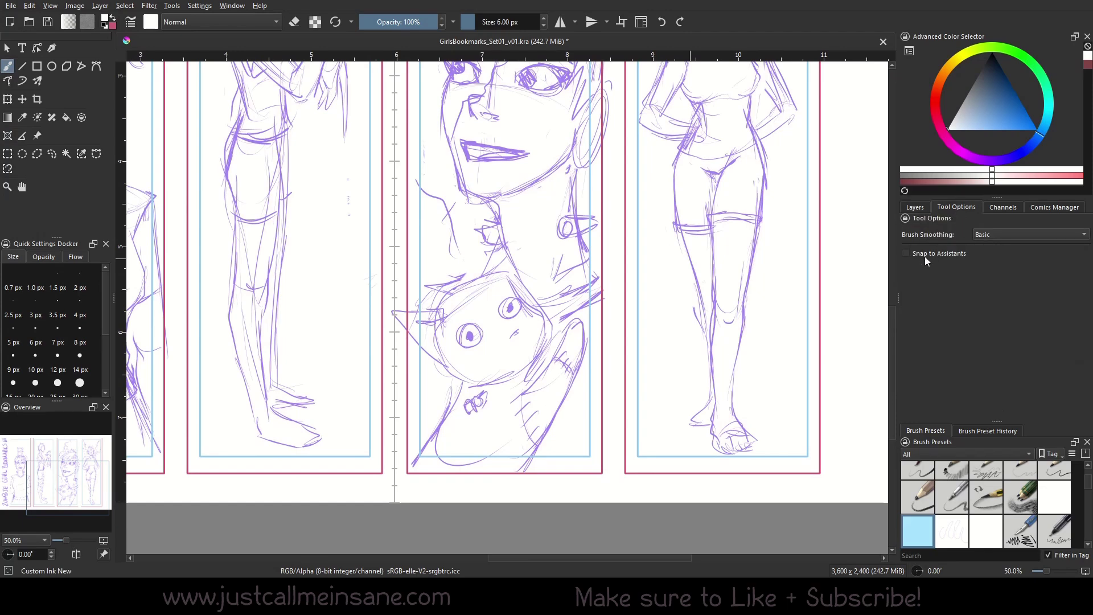
{"action": "left_click", "coordinate": [925, 258]}
Choose a dark blue colour and brush a thick snapped line along the vertical ruler from the 4-inch height to the canvas's lower edge.
{"action": "left_click_drag", "start_coordinate": [445, 234], "coordinate": [434, 527]}
{"action": "scroll", "coordinate": [72, 519], "scroll_direction": "down", "scroll_amount": 2}
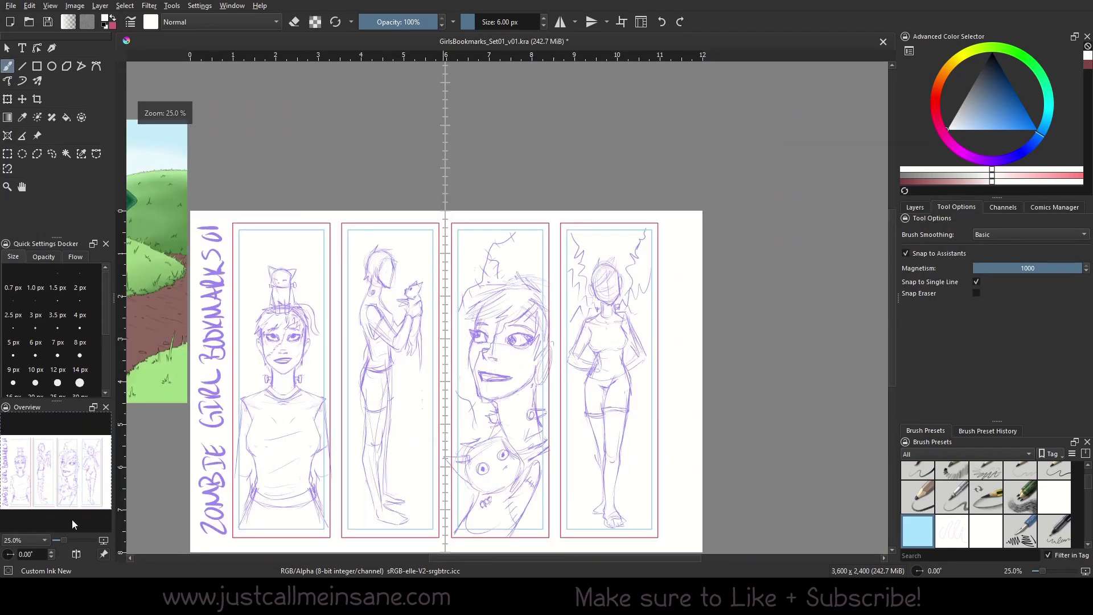
{"action": "left_click_drag", "start_coordinate": [482, 401], "coordinate": [462, 343]}
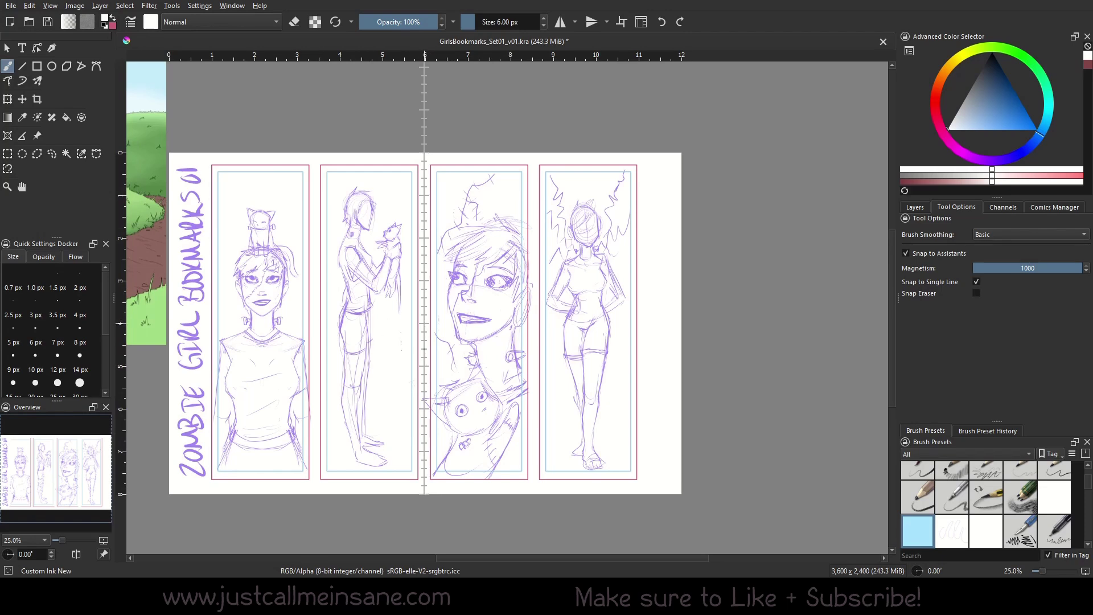
{"action": "left_click", "coordinate": [997, 90]}
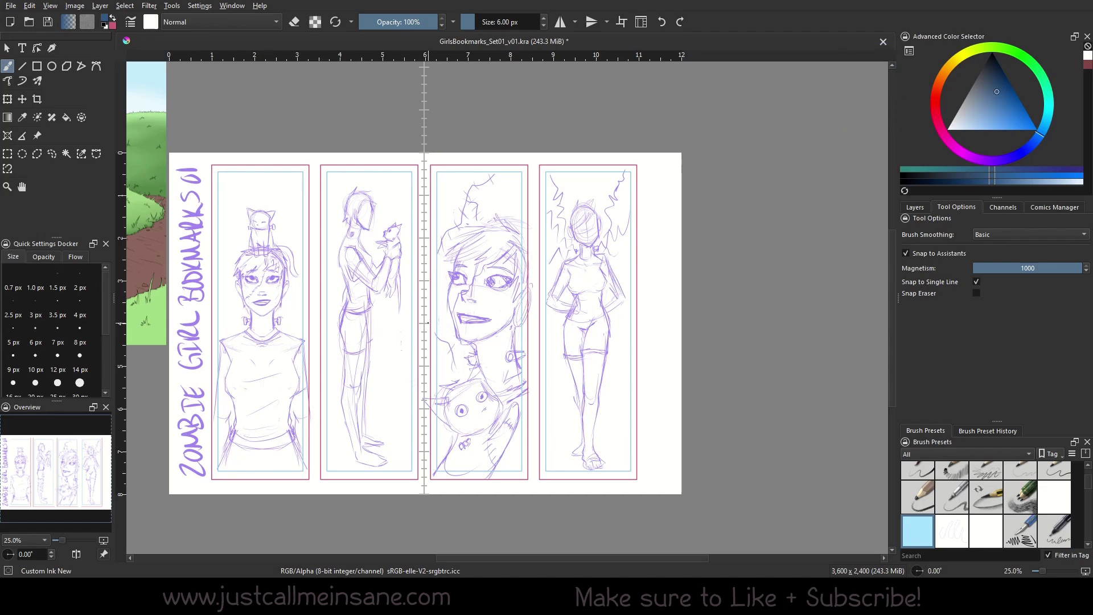
{"action": "mouse_move", "coordinate": [421, 330]}
{"action": "left_mouse_down"}
{"action": "mouse_move", "coordinate": [478, 321]}
{"action": "mouse_move", "coordinate": [424, 415]}
{"action": "mouse_move", "coordinate": [425, 493]}
{"action": "left_mouse_up"}
{"action": "mouse_move", "coordinate": [424, 350]}
{"action": "left_mouse_down"}
{"action": "mouse_move", "coordinate": [424, 194]}
{"action": "mouse_move", "coordinate": [425, 493]}
{"action": "left_mouse_up"}
{"action": "key", "text": "ctrl+z"}
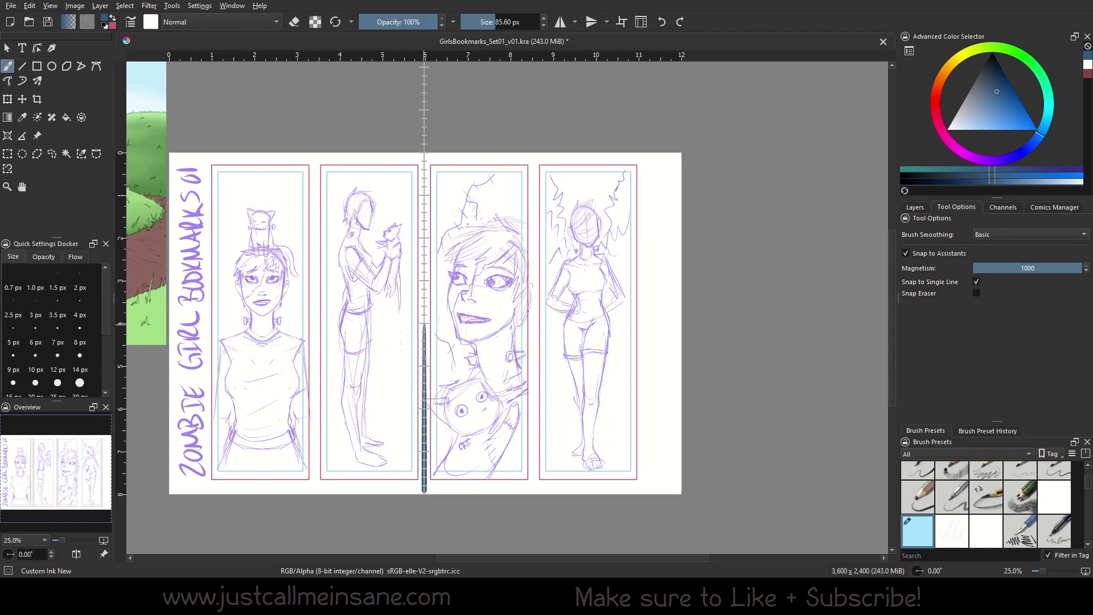
Rotate the ruler assistant to horizontal and lay it across the full canvas width at the 4-inch height.
{"action": "left_click", "coordinate": [14, 138]}
{"action": "left_click_drag", "start_coordinate": [423, 494], "coordinate": [251, 543]}
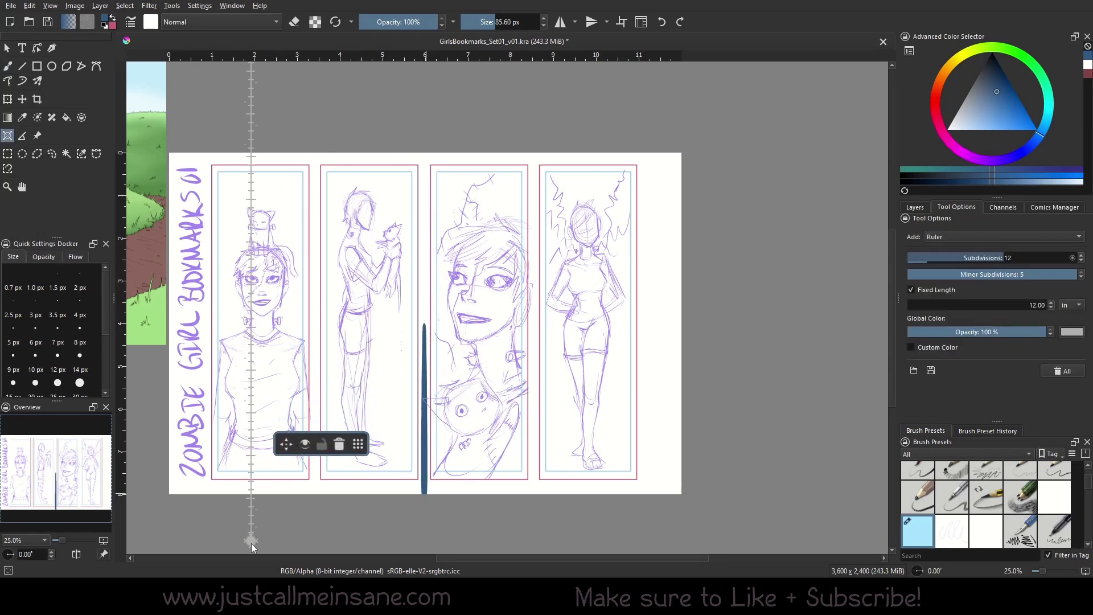
{"action": "scroll", "coordinate": [63, 518], "scroll_direction": "down", "scroll_amount": 2}
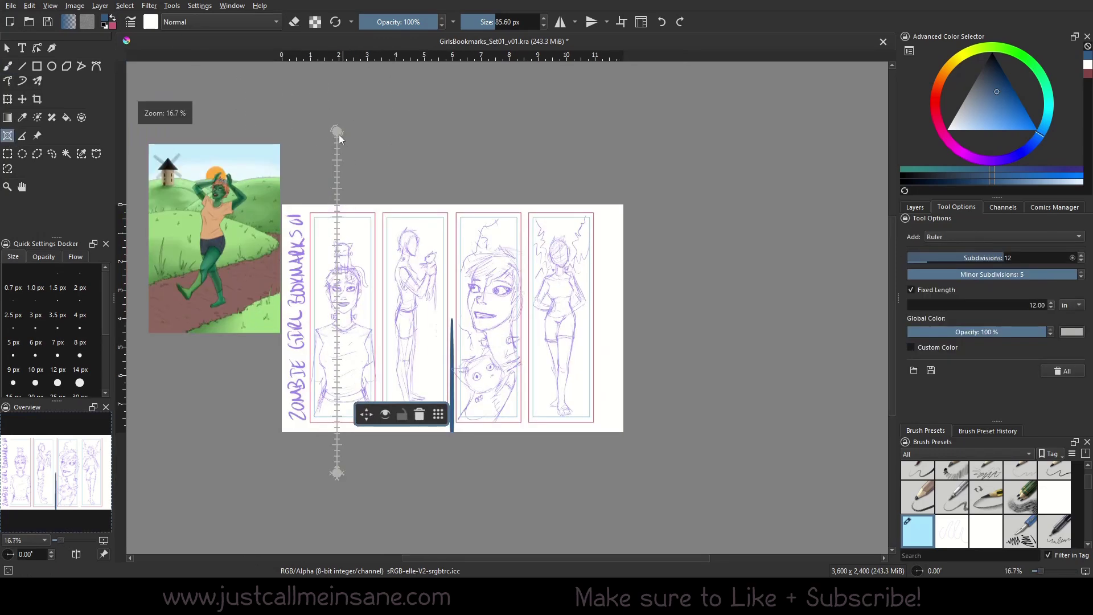
{"action": "left_click_drag", "start_coordinate": [337, 132], "coordinate": [706, 473]}
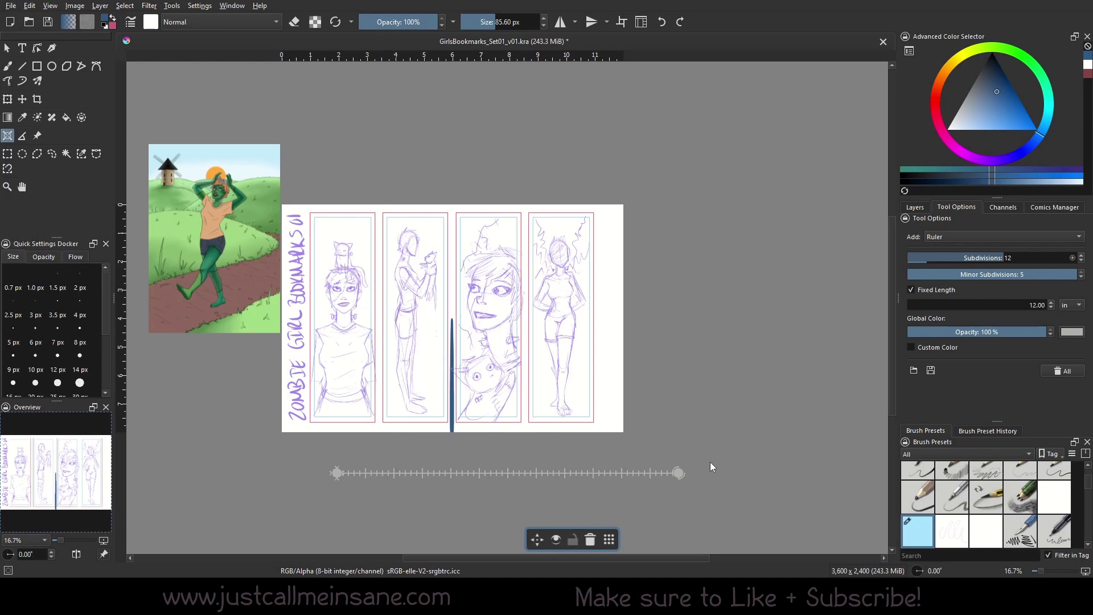
{"action": "mouse_move", "coordinate": [337, 473]}
{"action": "left_mouse_down"}
{"action": "mouse_move", "coordinate": [335, 431]}
{"action": "mouse_move", "coordinate": [283, 317]}
{"action": "left_mouse_up"}
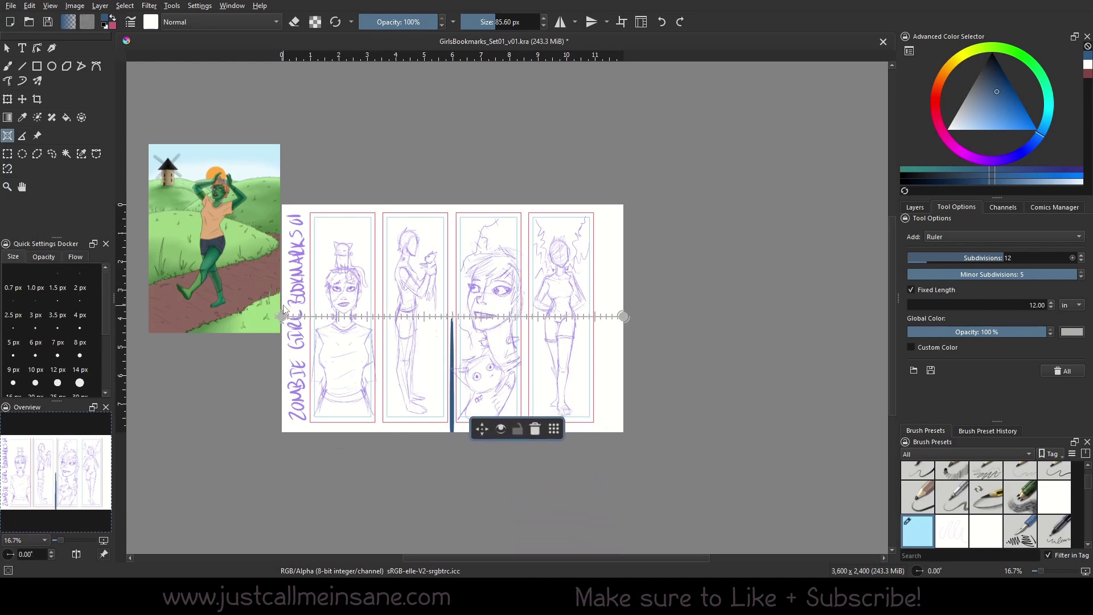
{"action": "scroll", "coordinate": [69, 513], "scroll_direction": "up", "scroll_amount": 3}
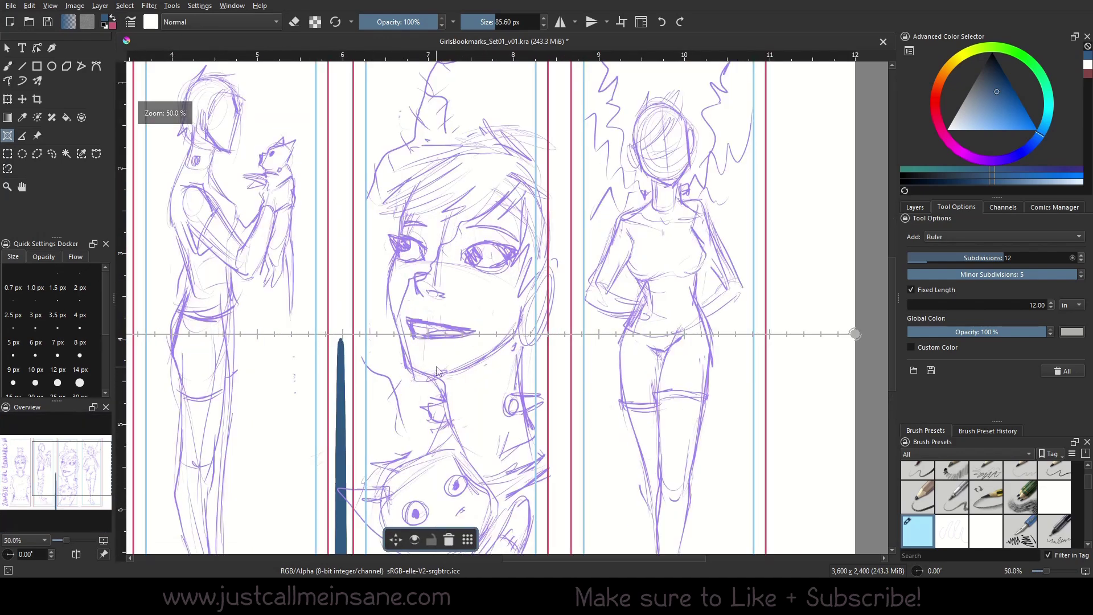
{"action": "left_click_drag", "start_coordinate": [436, 365], "coordinate": [732, 257]}
{"action": "left_click_drag", "start_coordinate": [69, 539], "coordinate": [66, 539]}
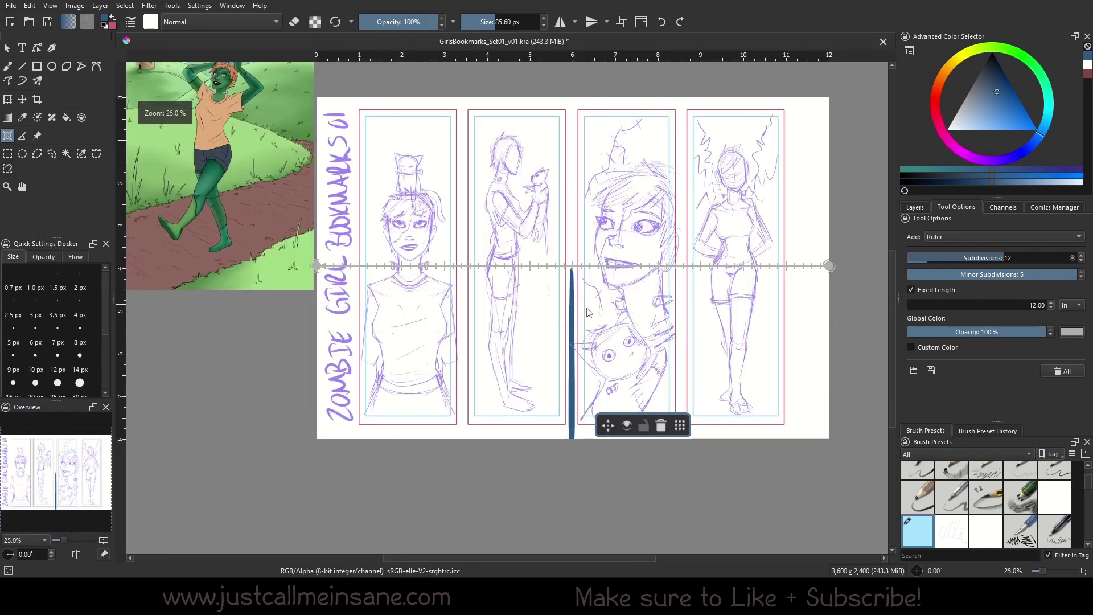
{"action": "left_click_drag", "start_coordinate": [551, 325], "coordinate": [493, 340]}
Brush a line along the horizontal ruler from the 1-inch to the 11-inch mark and undo its strokes.
{"action": "key", "text": "b"}
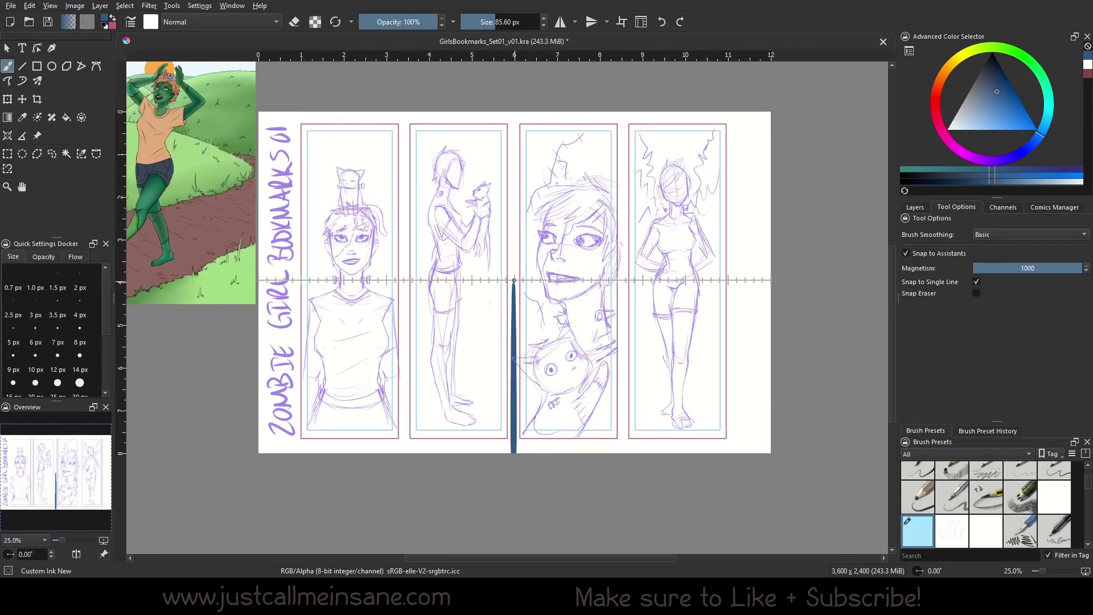
{"action": "left_click_drag", "start_coordinate": [512, 281], "coordinate": [315, 280]}
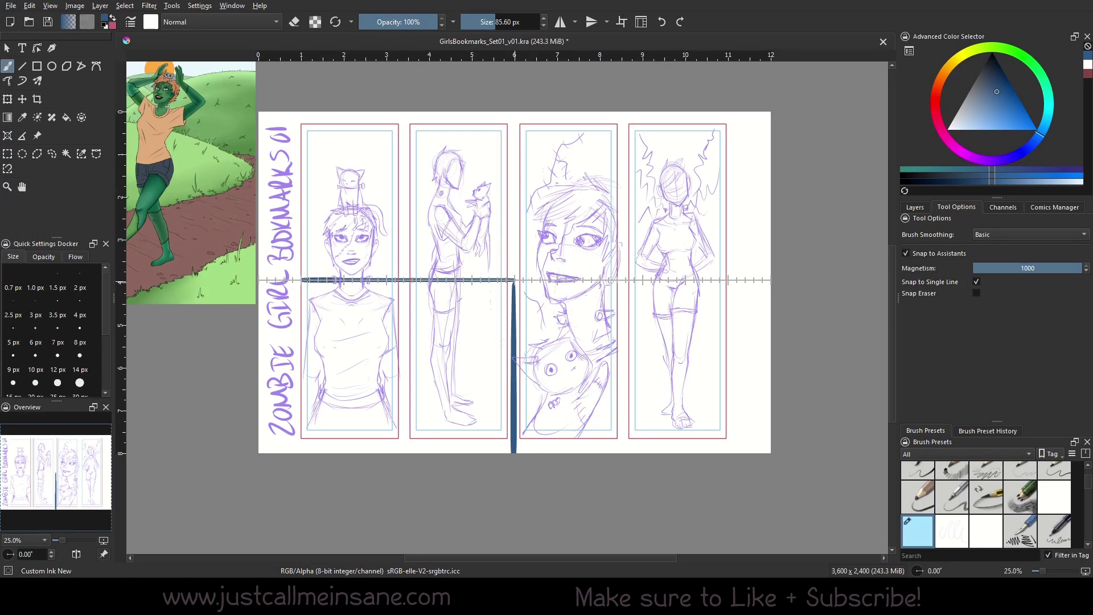
{"action": "left_click_drag", "start_coordinate": [358, 279], "coordinate": [515, 280]}
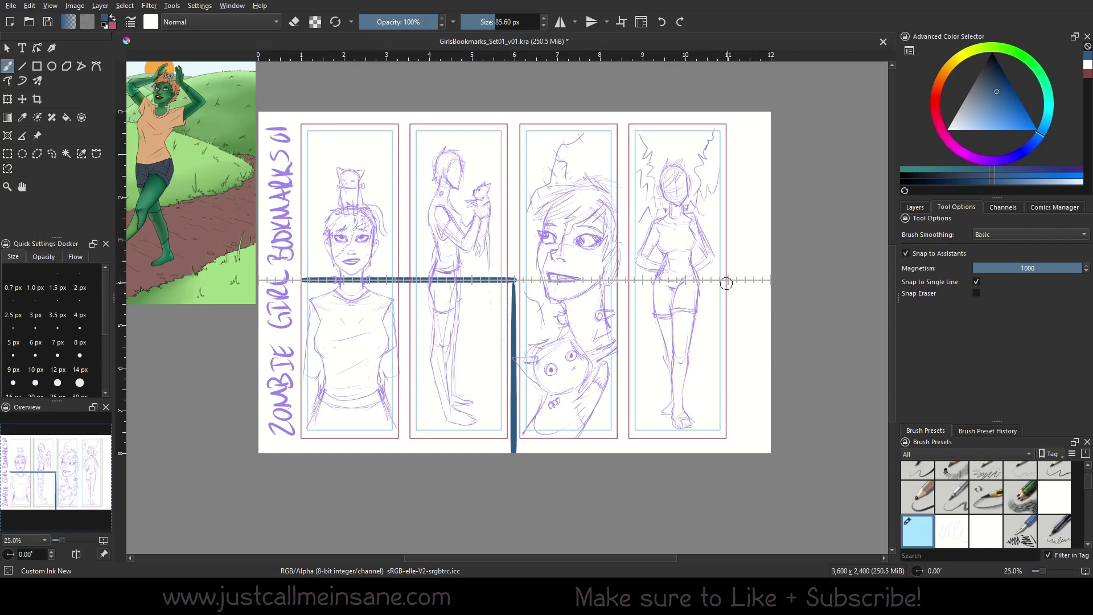
{"action": "left_click_drag", "start_coordinate": [727, 280], "coordinate": [513, 279]}
{"action": "left_click_drag", "start_coordinate": [652, 280], "coordinate": [731, 274]}
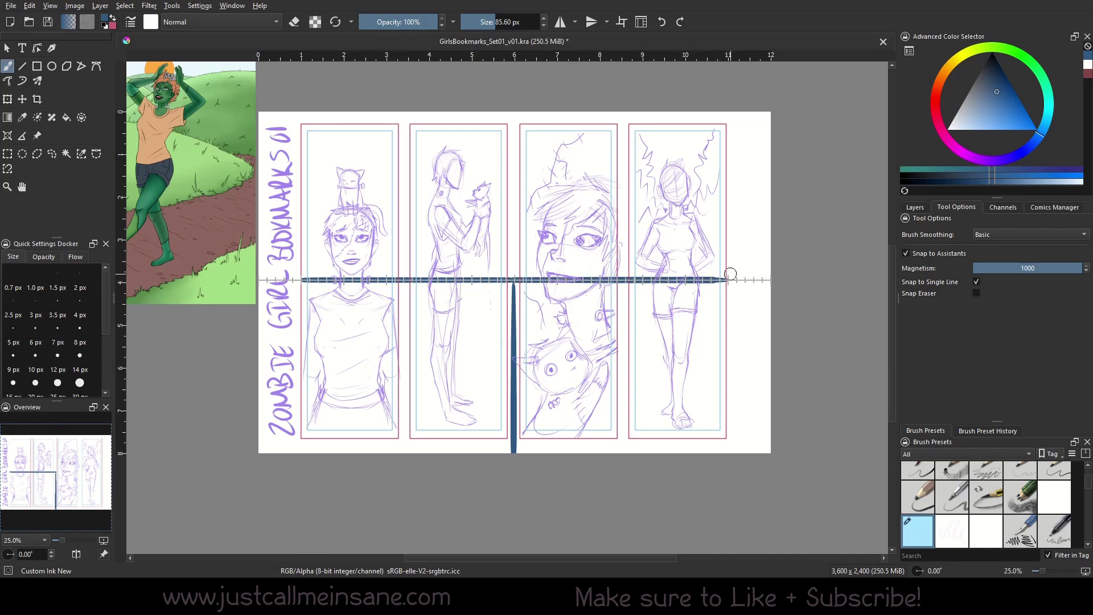
{"action": "key", "text": "ctrl+z"}
{"action": "key", "text": "ctrl+z"}
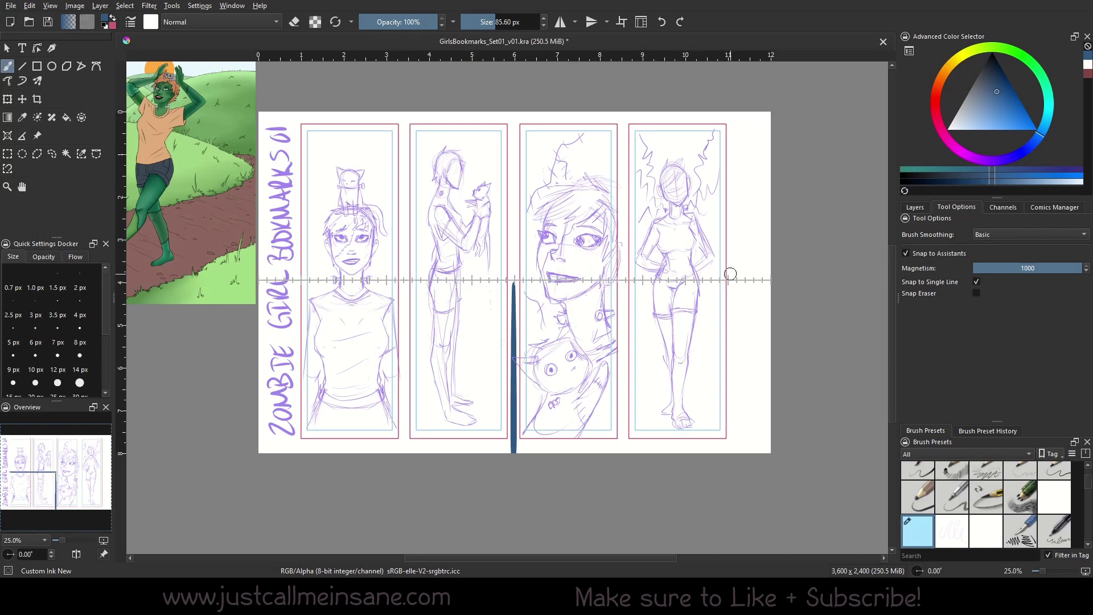
Move the horizontal ruler assistant down onto the lower border of the bookmarks.
{"action": "left_click", "coordinate": [8, 135]}
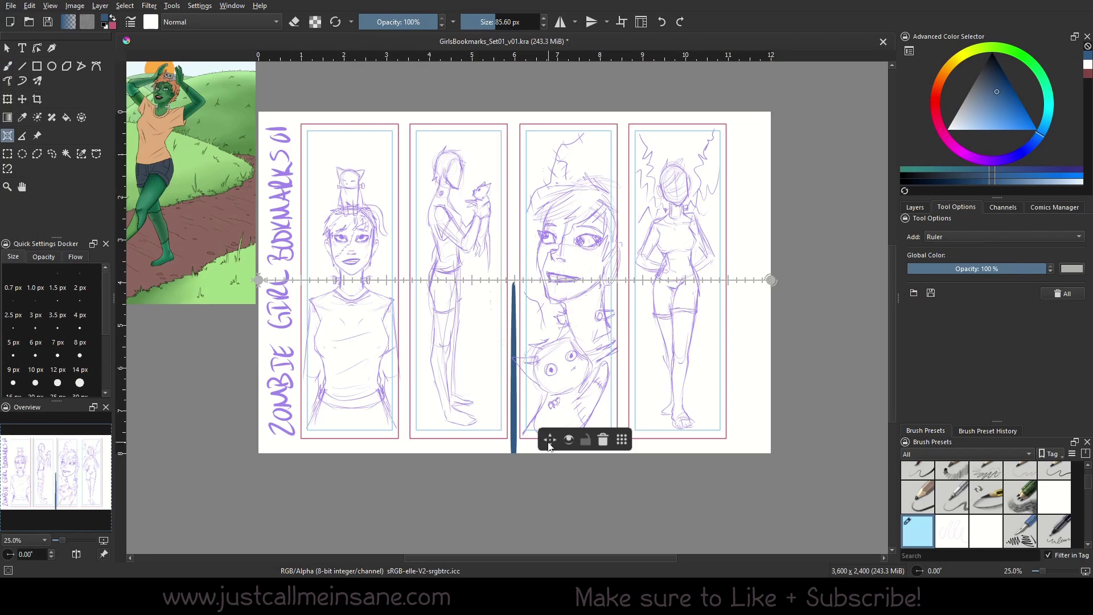
{"action": "left_click_drag", "start_coordinate": [548, 443], "coordinate": [546, 564]}
{"action": "left_click_drag", "start_coordinate": [604, 412], "coordinate": [593, 325]}
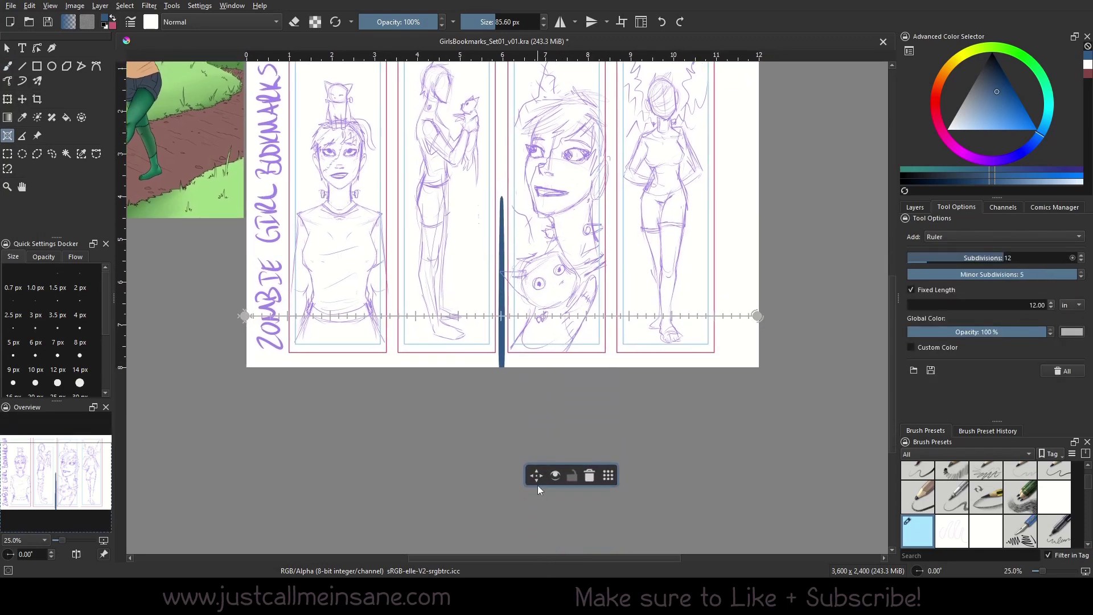
{"action": "left_click_drag", "start_coordinate": [538, 485], "coordinate": [535, 511]}
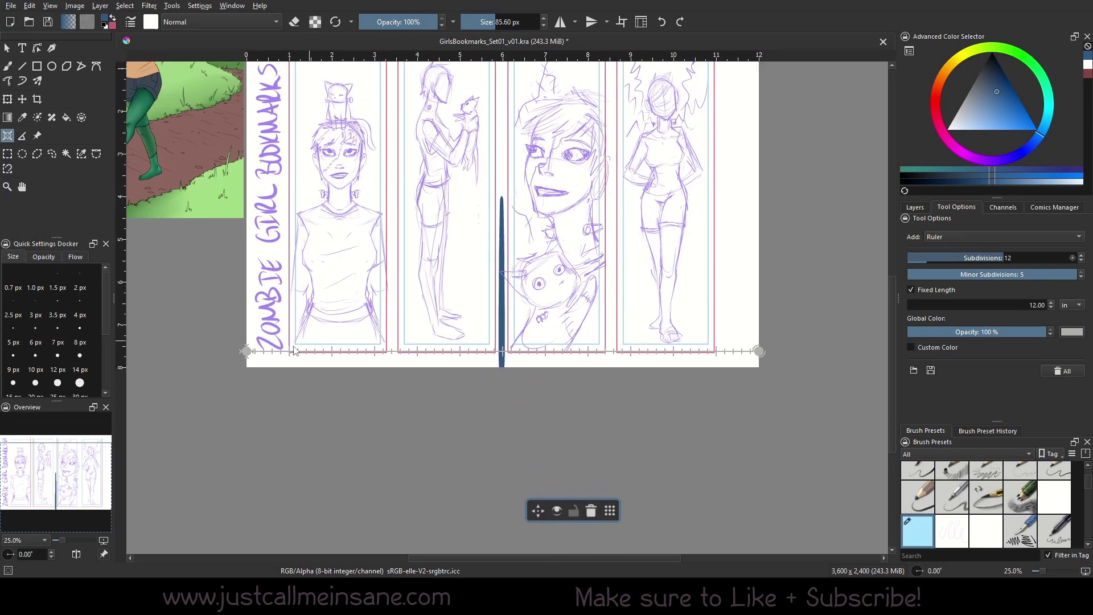
Turn eraser mode off and brush a dark blue line along the bookmarks' lower border from the 1-inch to the 11-inch mark.
{"action": "key", "text": "e"}
{"action": "key", "text": "b"}
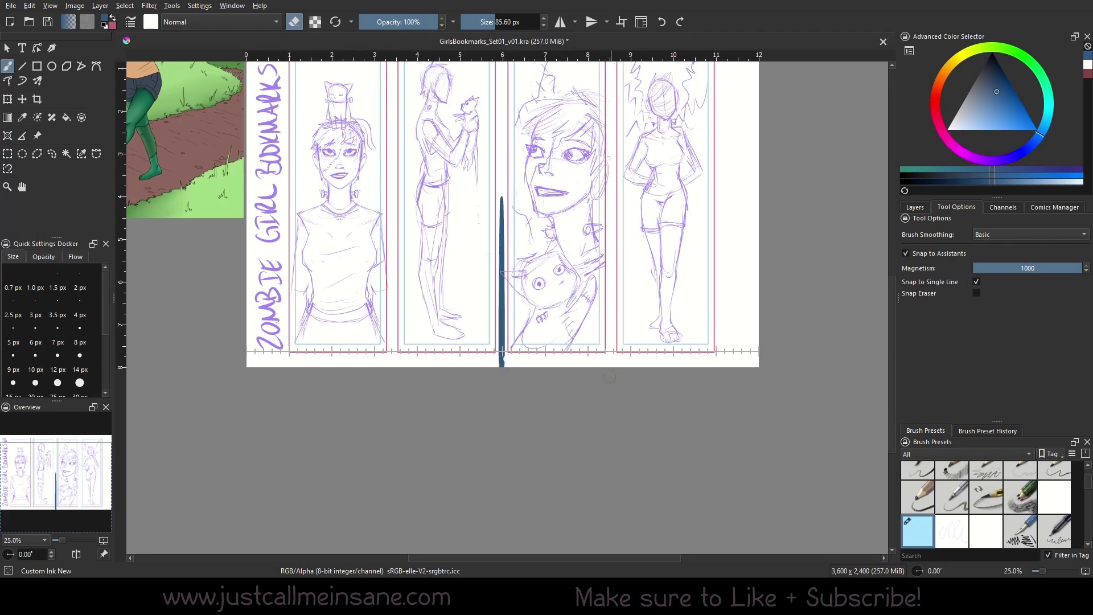
{"action": "right_click", "coordinate": [590, 345]}
{"action": "key", "text": "e"}
{"action": "mouse_move", "coordinate": [290, 351]}
{"action": "left_mouse_down"}
{"action": "mouse_move", "coordinate": [718, 351]}
{"action": "mouse_move", "coordinate": [314, 351]}
{"action": "left_mouse_up"}
{"action": "mouse_move", "coordinate": [620, 363]}
{"action": "left_mouse_down"}
{"action": "mouse_move", "coordinate": [609, 391]}
{"action": "mouse_move", "coordinate": [625, 386]}
{"action": "left_mouse_up"}
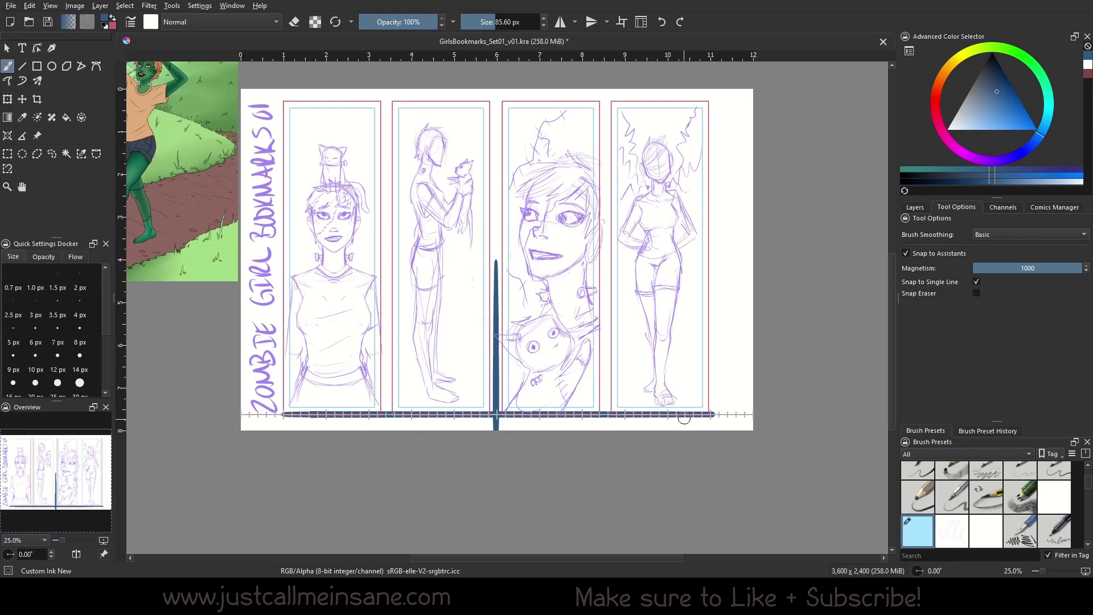
Erase the vertical blue line between the second and third bookmarks with the Eraser Circle preset, and return to the ink brush.
{"action": "right_click", "coordinate": [500, 245]}
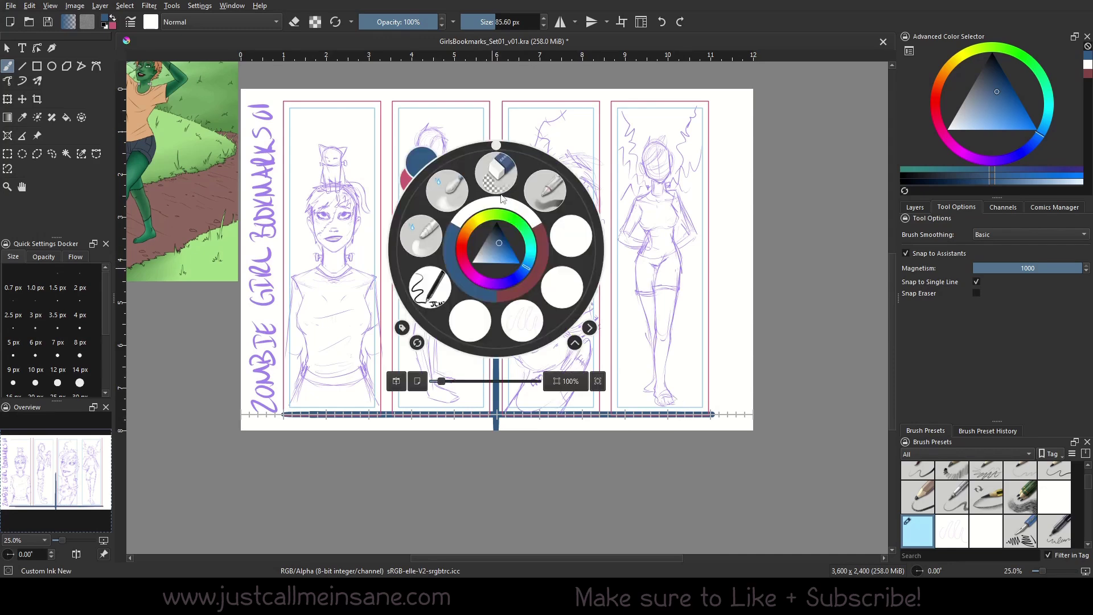
{"action": "left_click", "coordinate": [511, 163]}
{"action": "left_click_drag", "start_coordinate": [496, 255], "coordinate": [497, 401]}
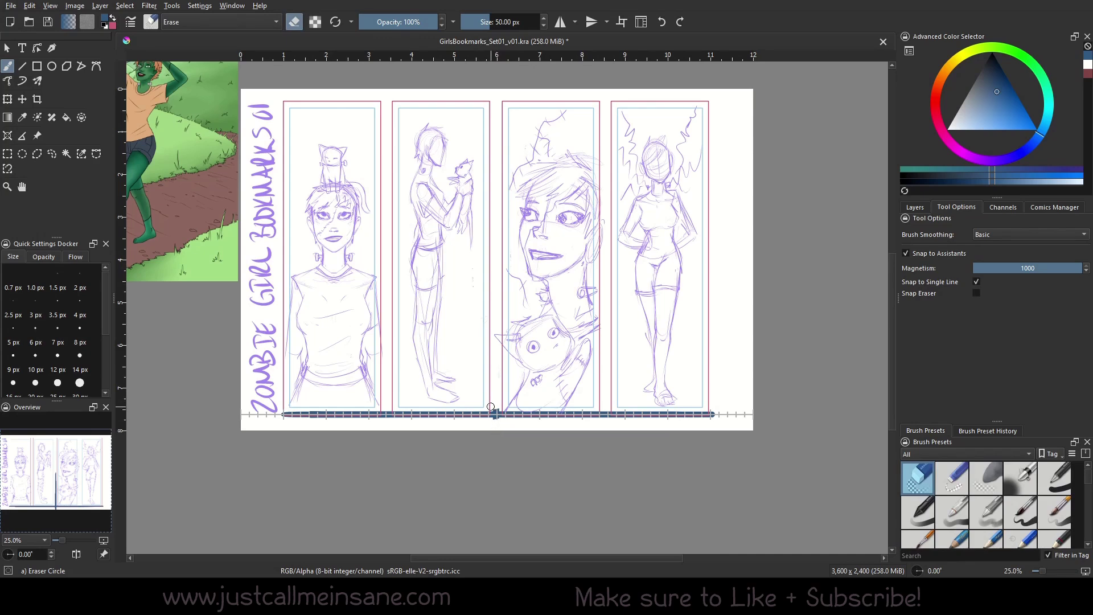
{"action": "right_click", "coordinate": [510, 360]}
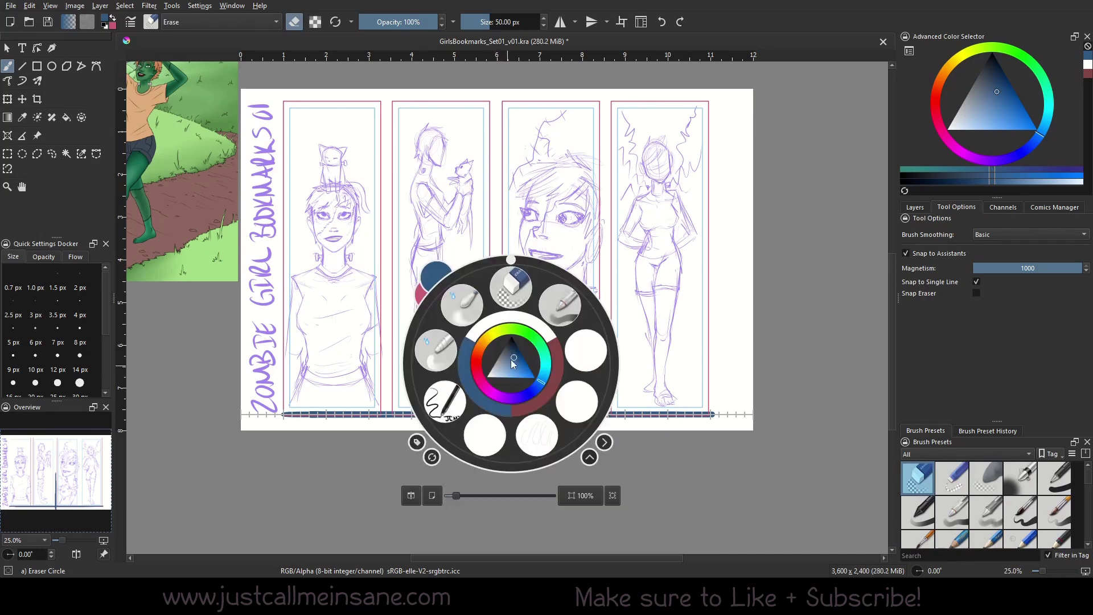
{"action": "left_click", "coordinate": [578, 400]}
Move the horizontal ruler to the bookmarks' upper border and brush a dark blue line along it across all four bookmarks.
{"action": "left_click", "coordinate": [7, 138]}
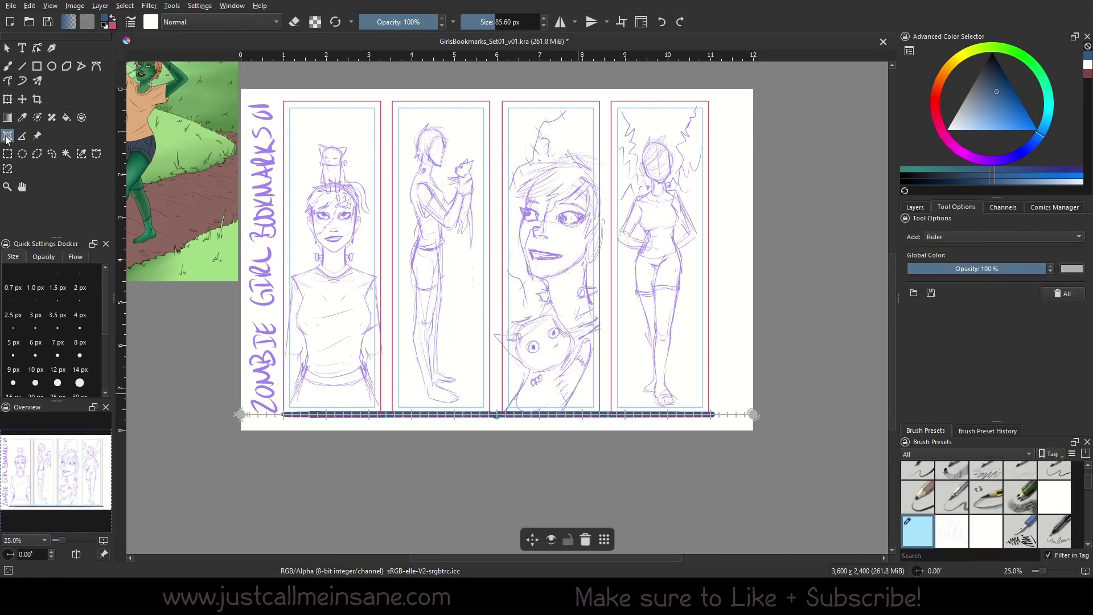
{"action": "left_click_drag", "start_coordinate": [532, 544], "coordinate": [537, 231]}
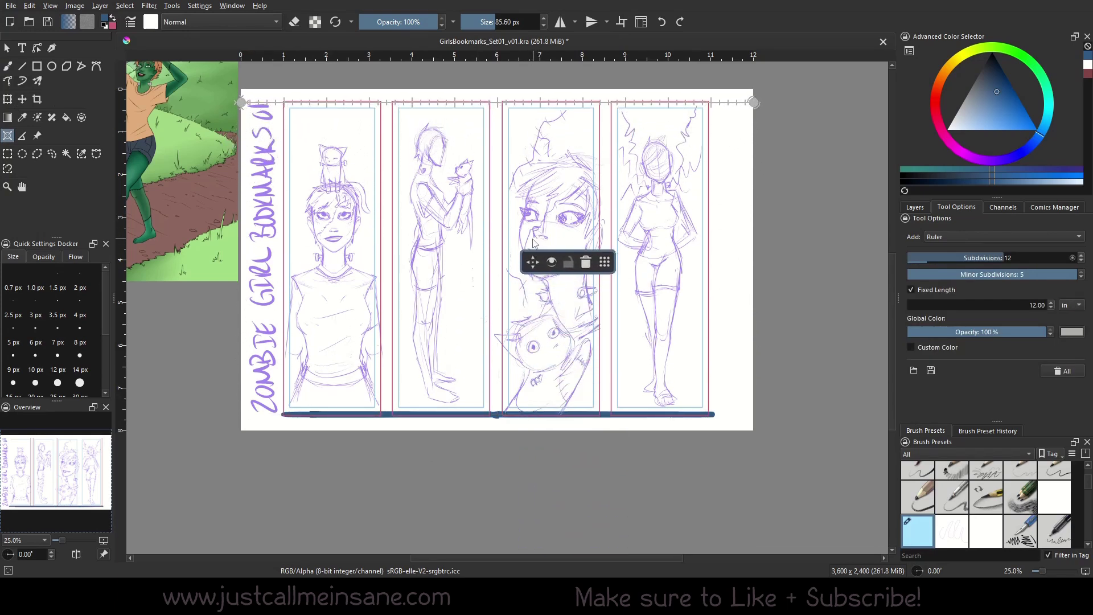
{"action": "key", "text": "b"}
{"action": "left_click_drag", "start_coordinate": [284, 103], "coordinate": [697, 102]}
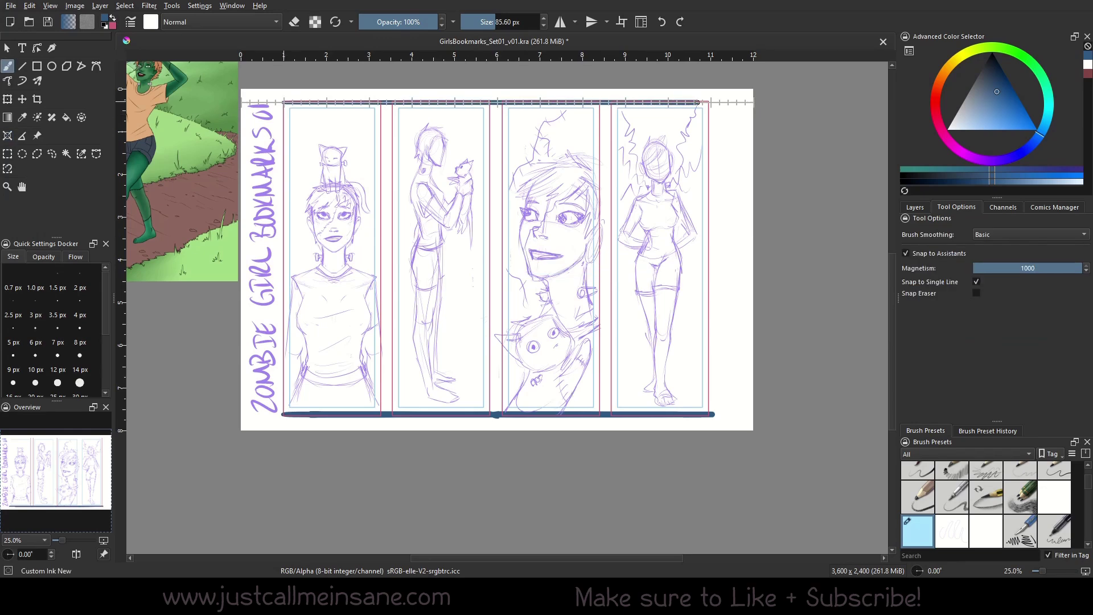
Rotate the ruler assistant to vertical and align it with the first bookmark's outer edge at the 1-inch mark, ending at the canvas's lower edge.
{"action": "left_click", "coordinate": [8, 136]}
{"action": "left_click_drag", "start_coordinate": [63, 540], "coordinate": [57, 539]}
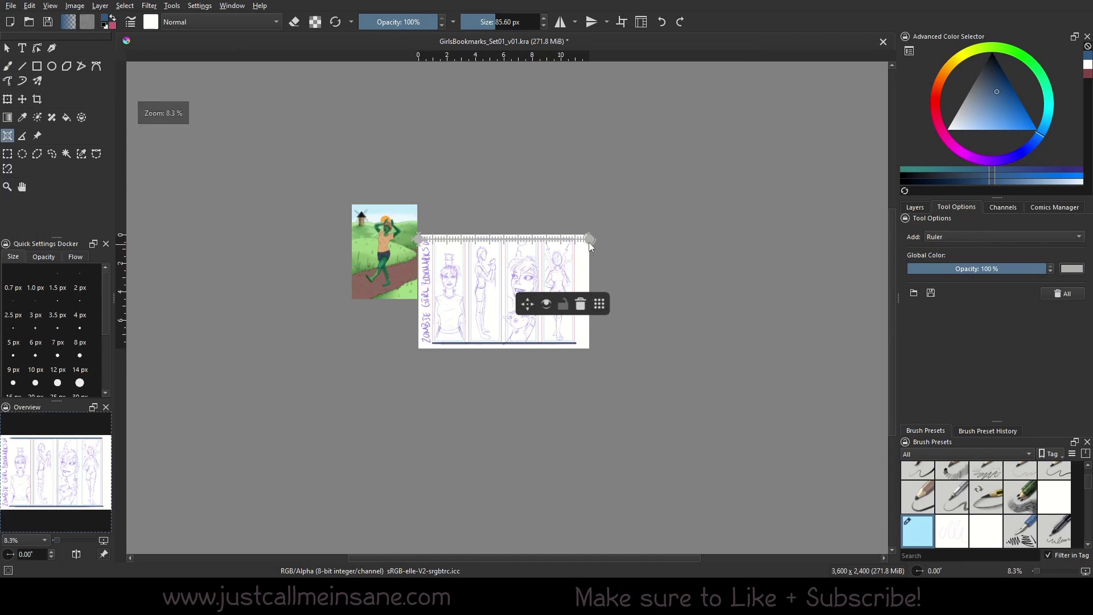
{"action": "left_click_drag", "start_coordinate": [589, 239], "coordinate": [422, 107]}
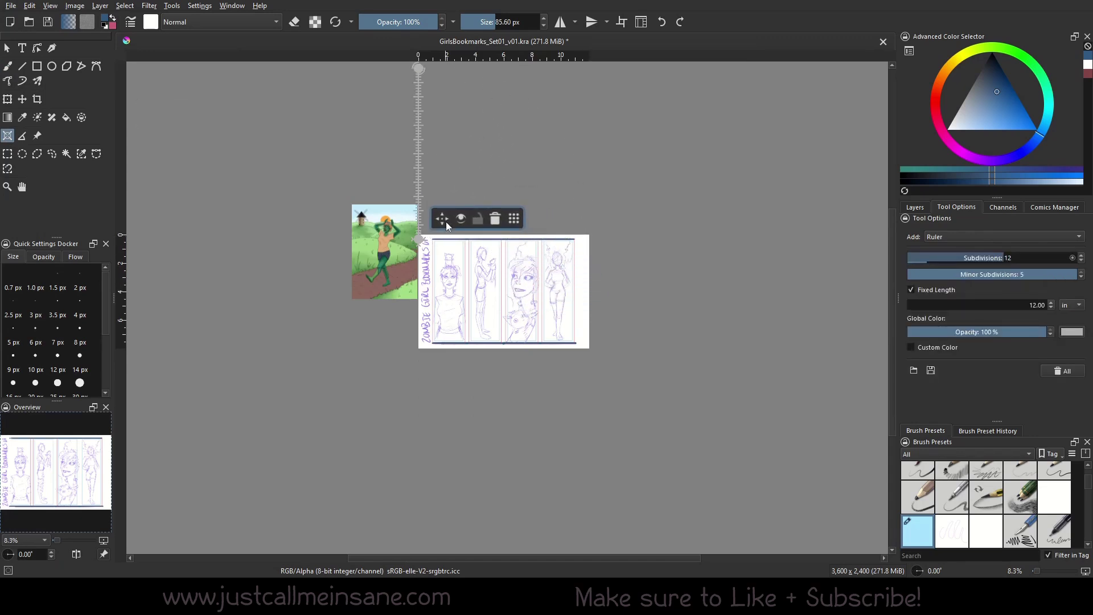
{"action": "left_click_drag", "start_coordinate": [446, 223], "coordinate": [451, 359]}
{"action": "left_click_drag", "start_coordinate": [57, 540], "coordinate": [62, 539]}
{"action": "left_click_drag", "start_coordinate": [319, 435], "coordinate": [322, 334]}
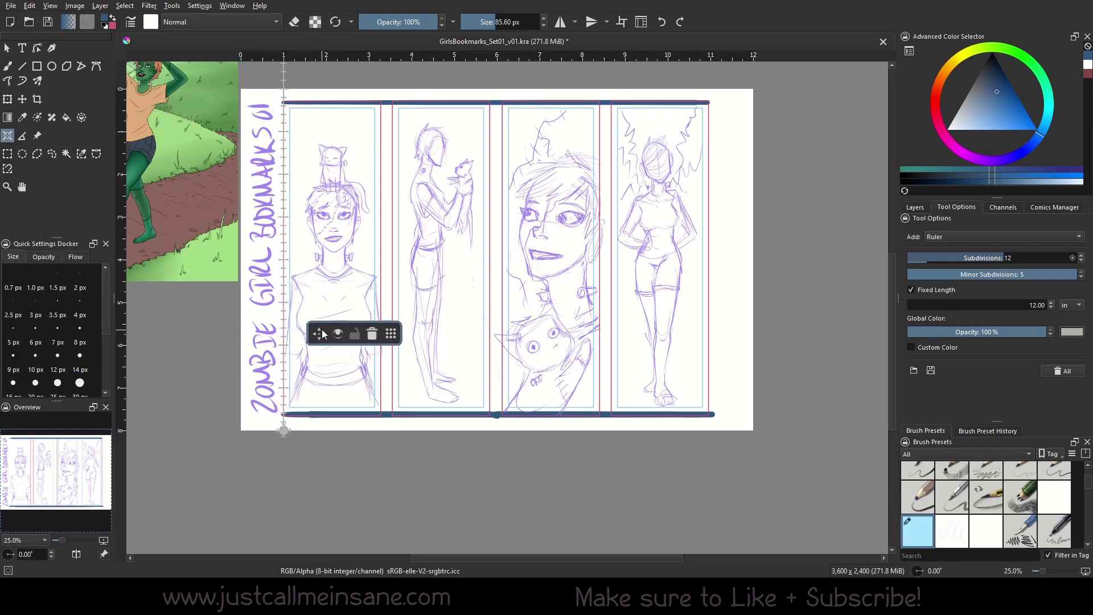
Brush a dark blue line along the first bookmark's outer edge, and raise the vertical ruler so its lower end meets the bookmarks' lower border.
{"action": "key", "text": "b"}
{"action": "left_click_drag", "start_coordinate": [284, 105], "coordinate": [284, 414]}
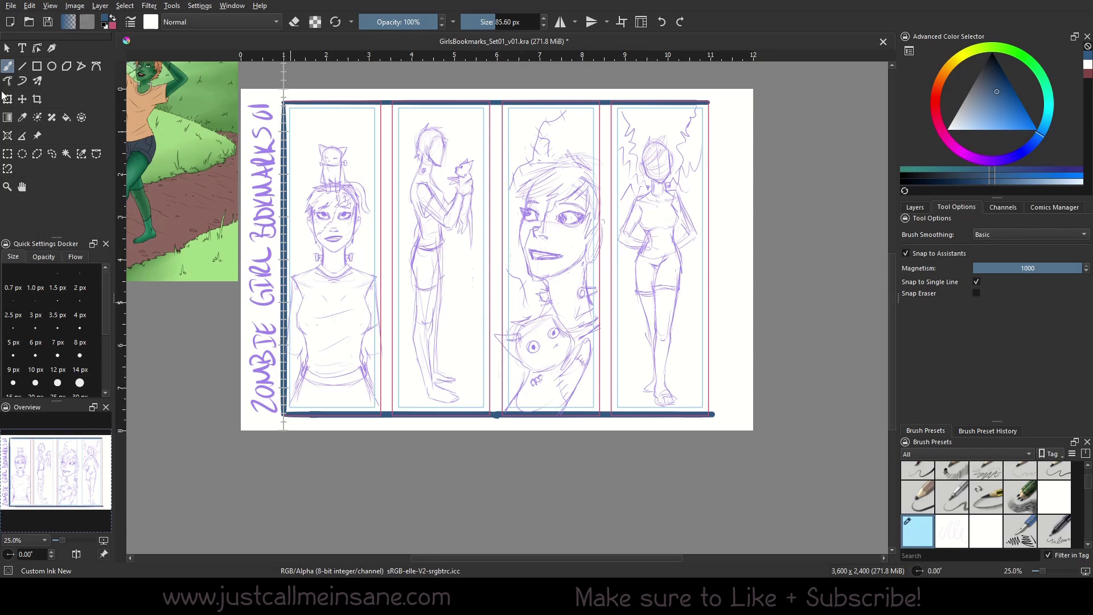
{"action": "left_click", "coordinate": [8, 136]}
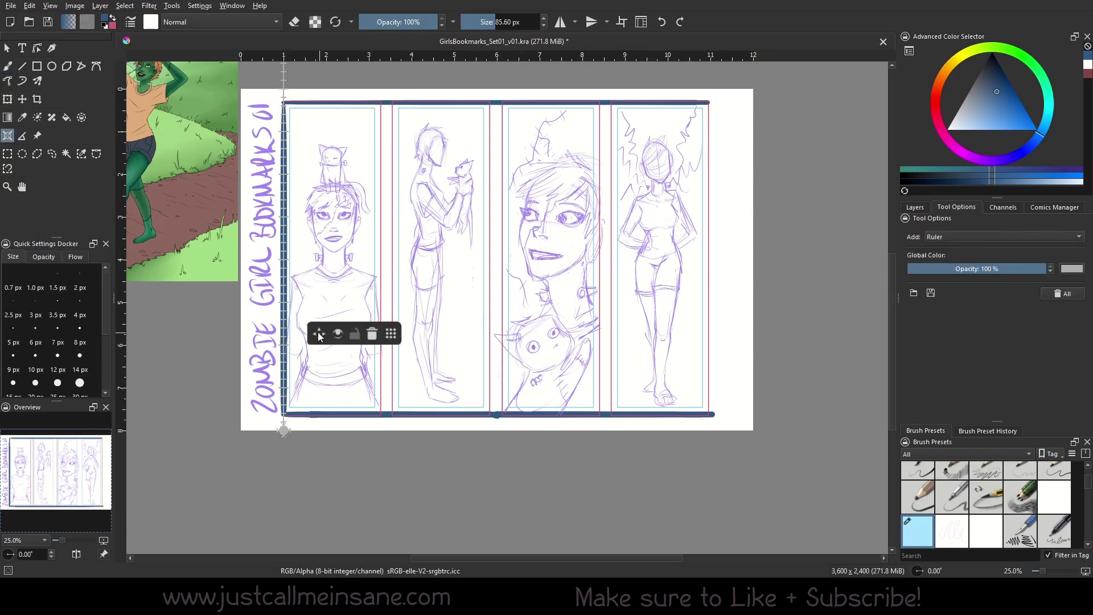
{"action": "left_click_drag", "start_coordinate": [319, 334], "coordinate": [317, 324]}
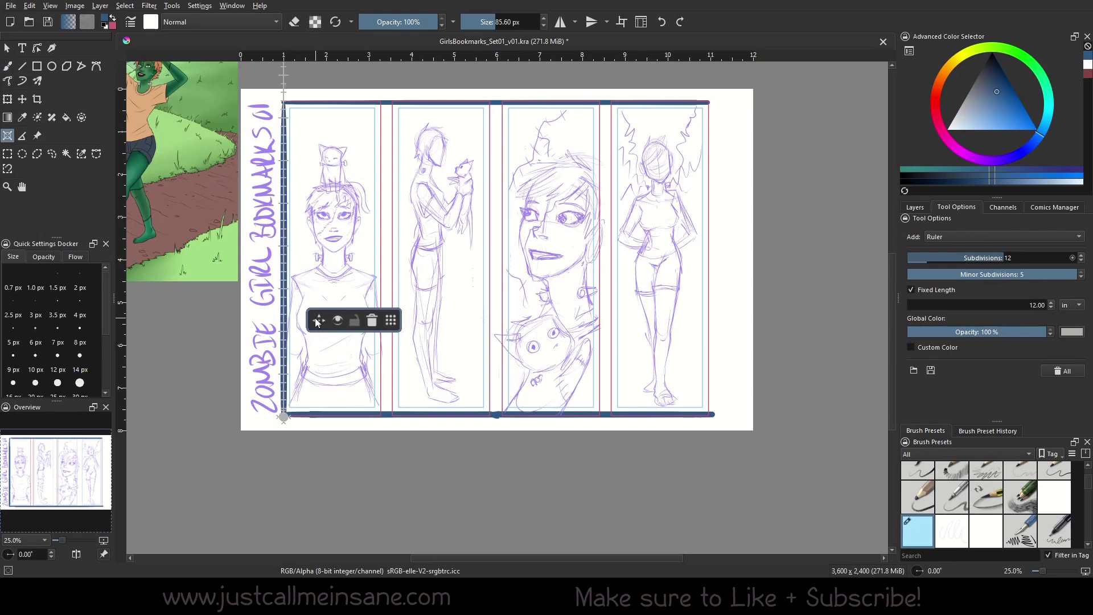
{"action": "key", "text": "b"}
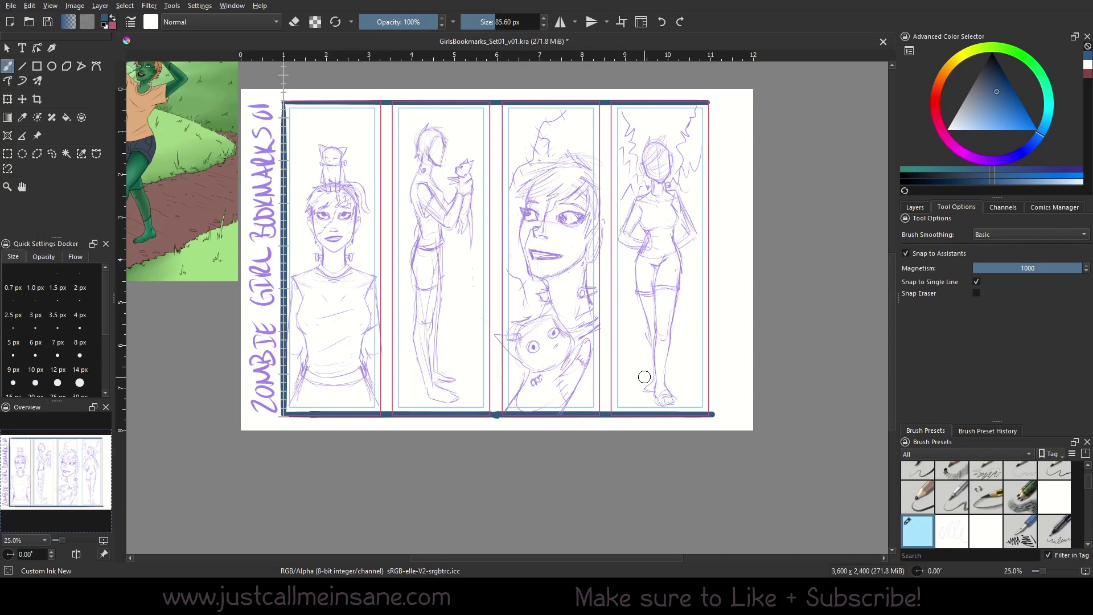
Move the vertical ruler to the fourth bookmark's outer edge at the 11-inch mark and brush a dark blue line along it between the horizontal borders.
{"action": "left_click", "coordinate": [7, 135]}
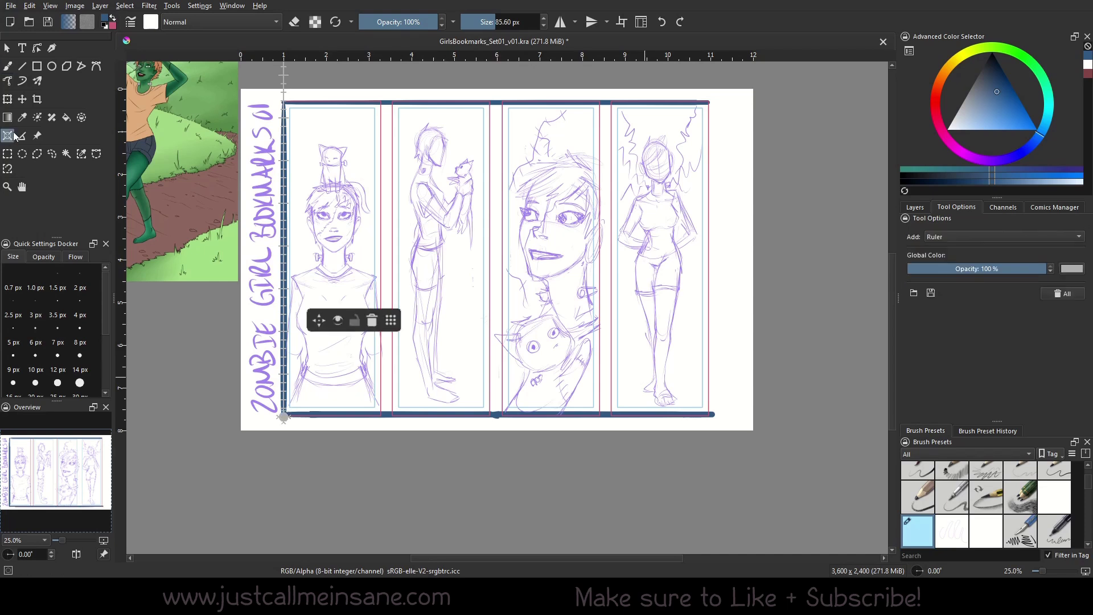
{"action": "left_click_drag", "start_coordinate": [314, 324], "coordinate": [742, 325]}
{"action": "key", "text": "b"}
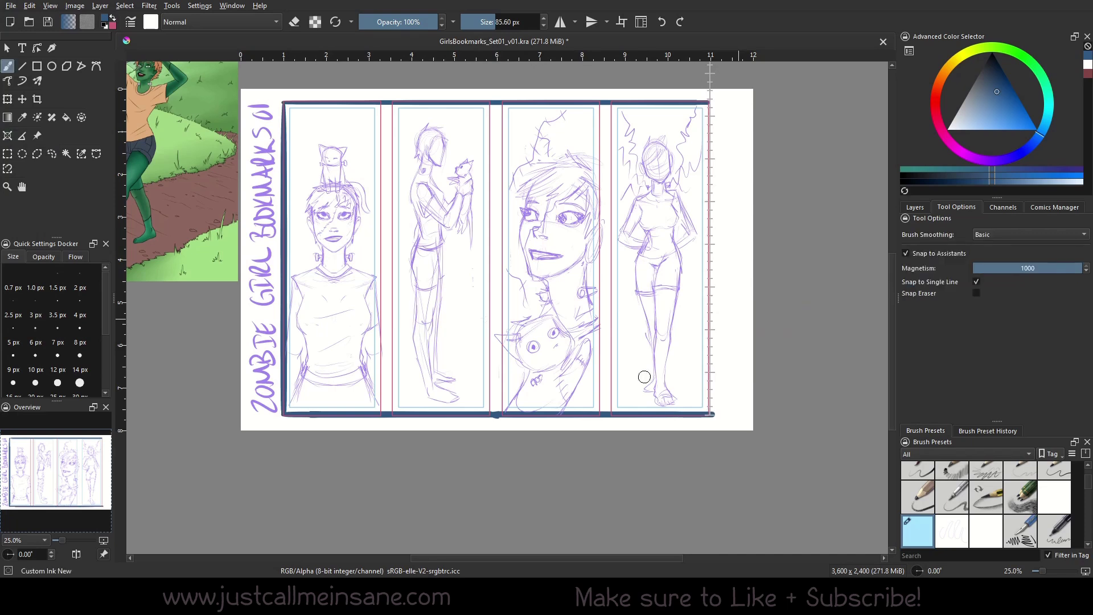
{"action": "left_click_drag", "start_coordinate": [710, 106], "coordinate": [710, 402]}
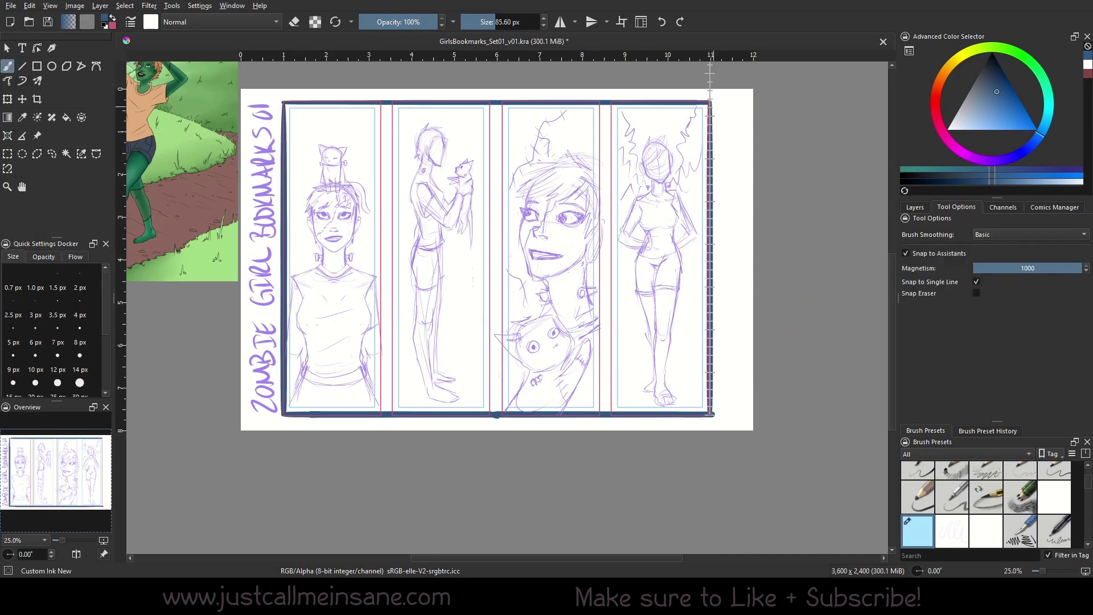
{"action": "left_click_drag", "start_coordinate": [636, 290], "coordinate": [606, 285]}
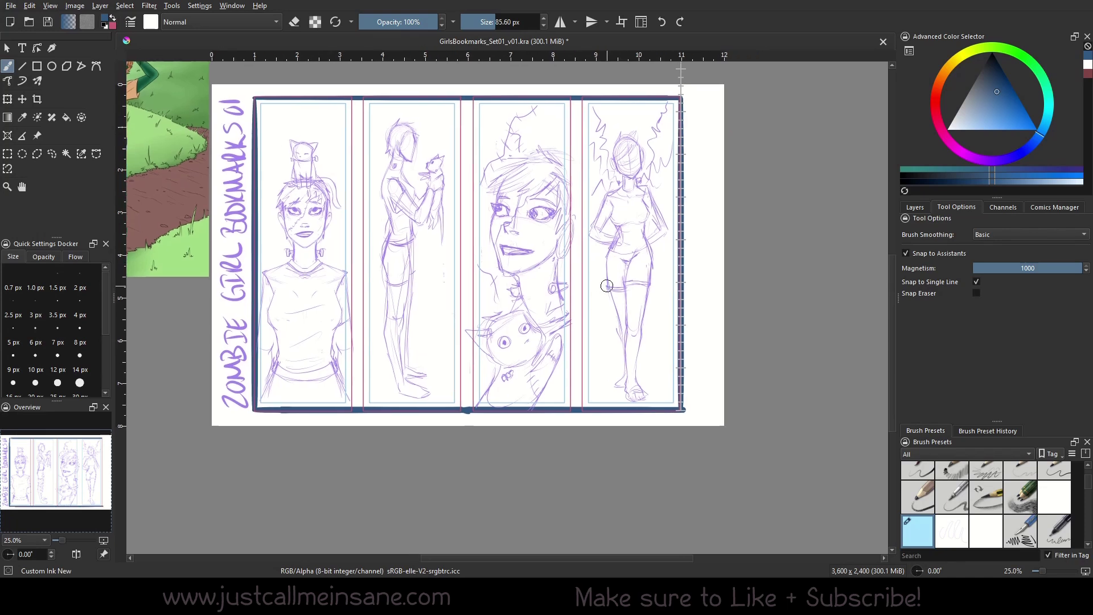